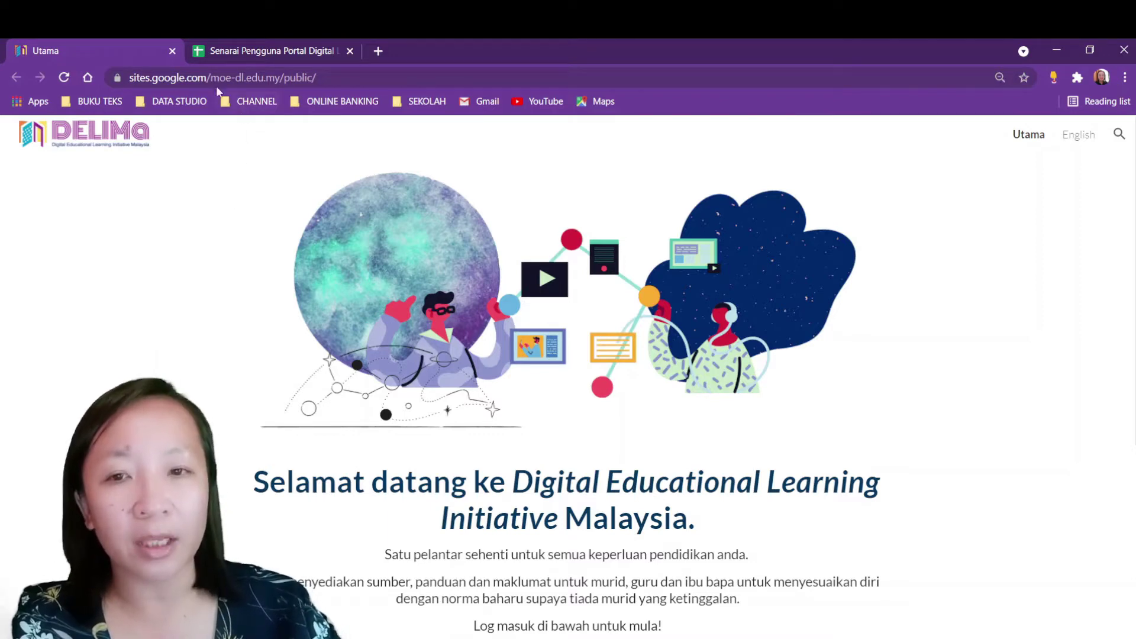
# - Go from the DELIMa portal's teacher area to the Aktiviti page and launch Google Classroom from there
pyautogui.scroll(-5, 305, 272)
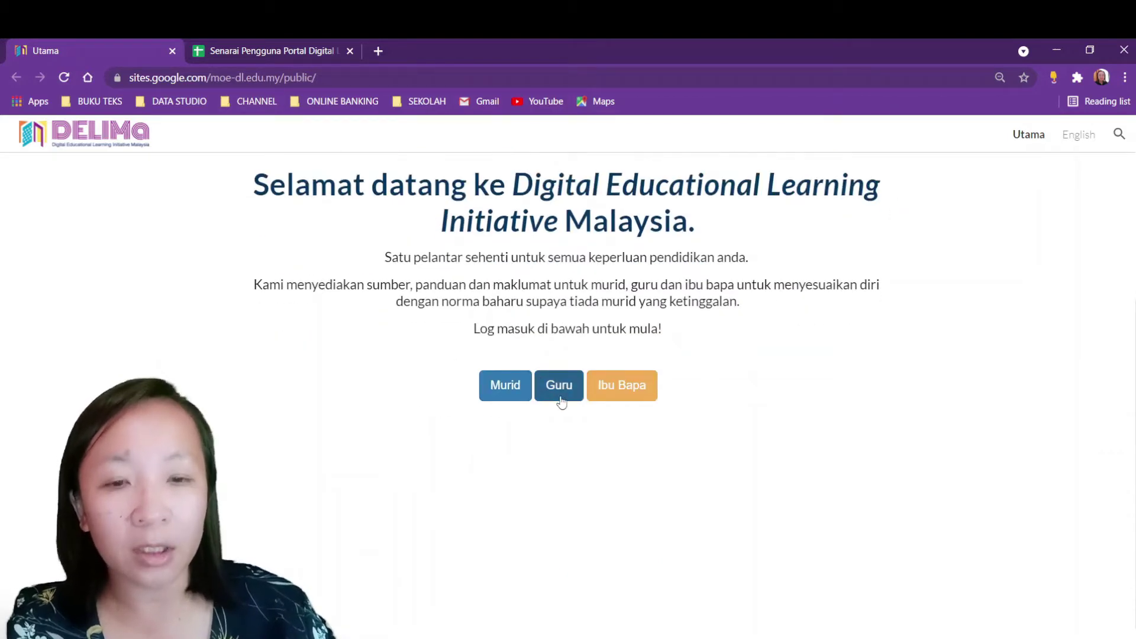
pyautogui.click(560, 396)
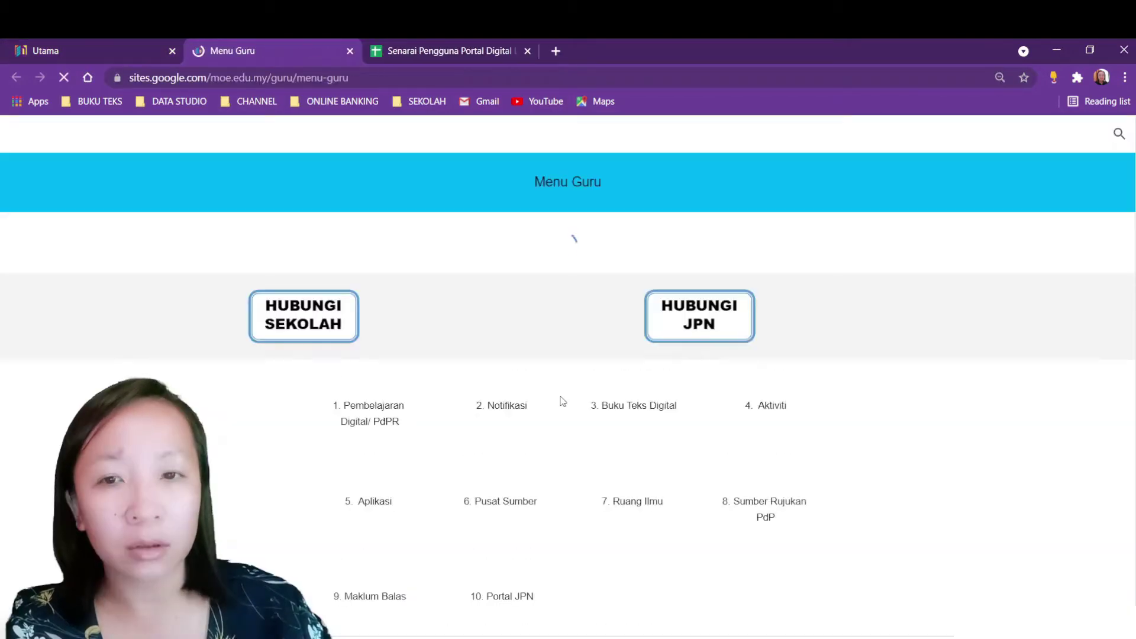
pyautogui.scroll(-1, 414, 449)
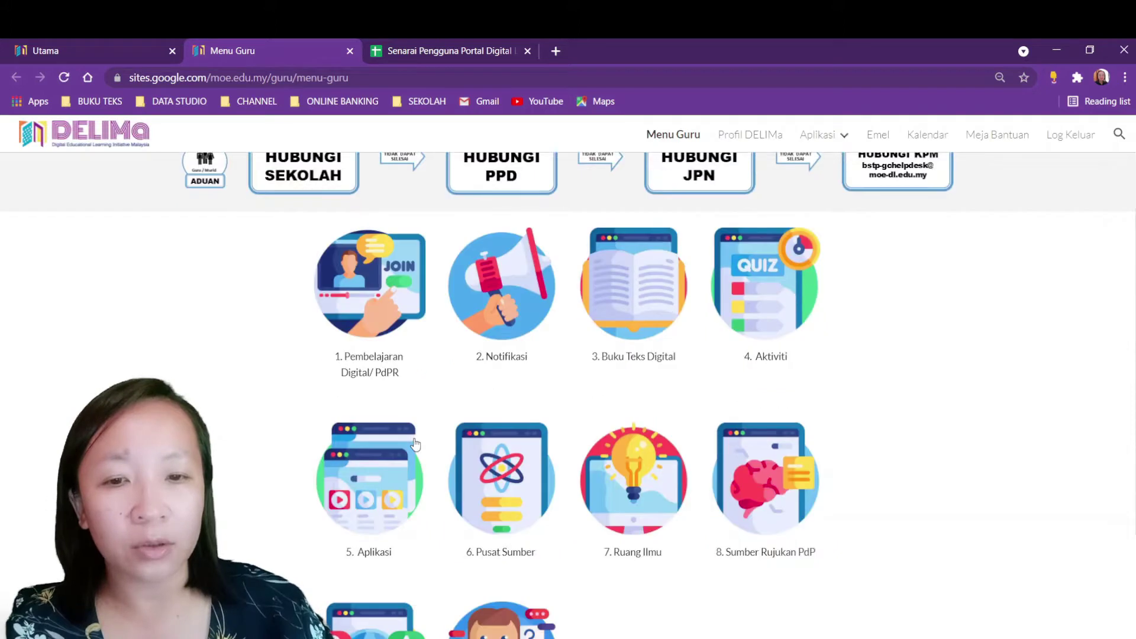
pyautogui.click(775, 332)
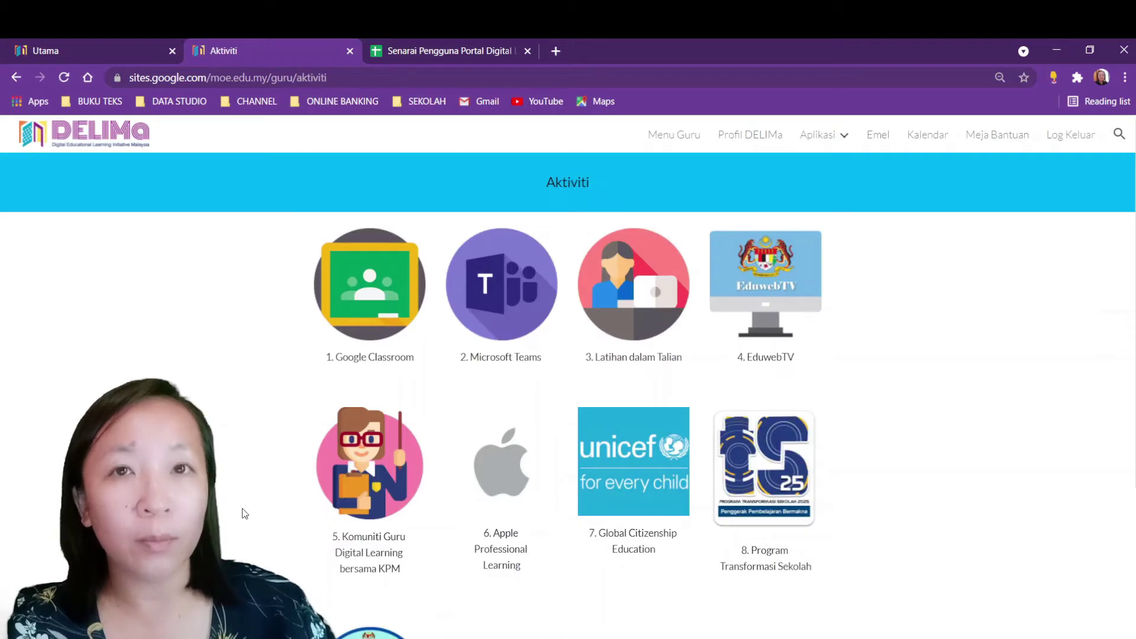
pyautogui.click(355, 334)
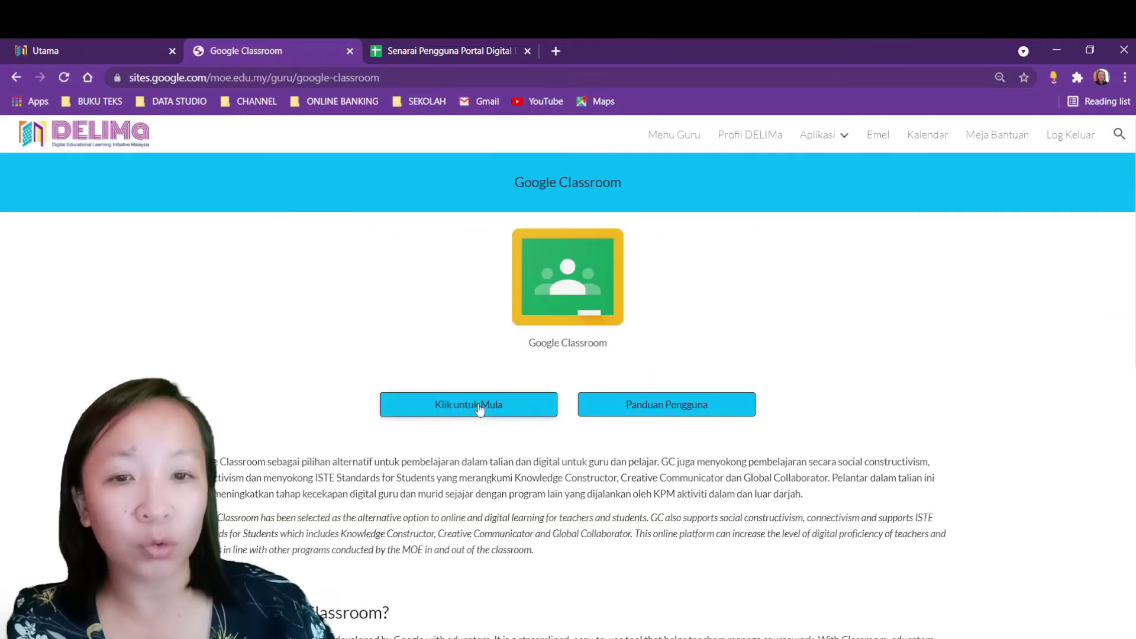
pyautogui.click(480, 409)
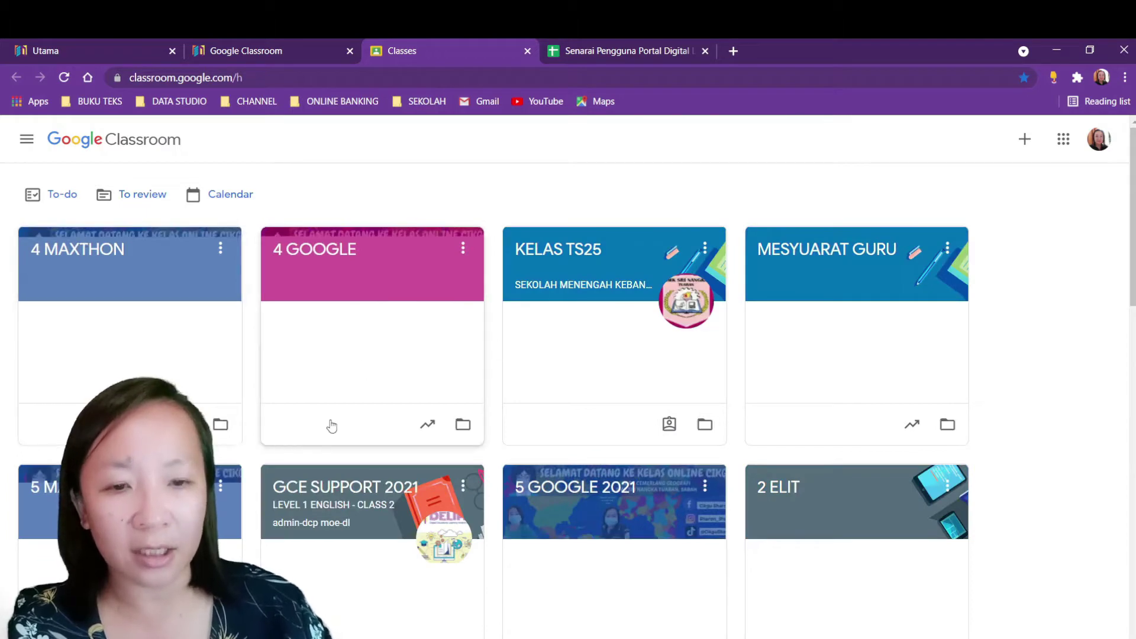
# - Look through the existing class cards on the Google Classroom home page
pyautogui.scroll(-8, 333, 432)
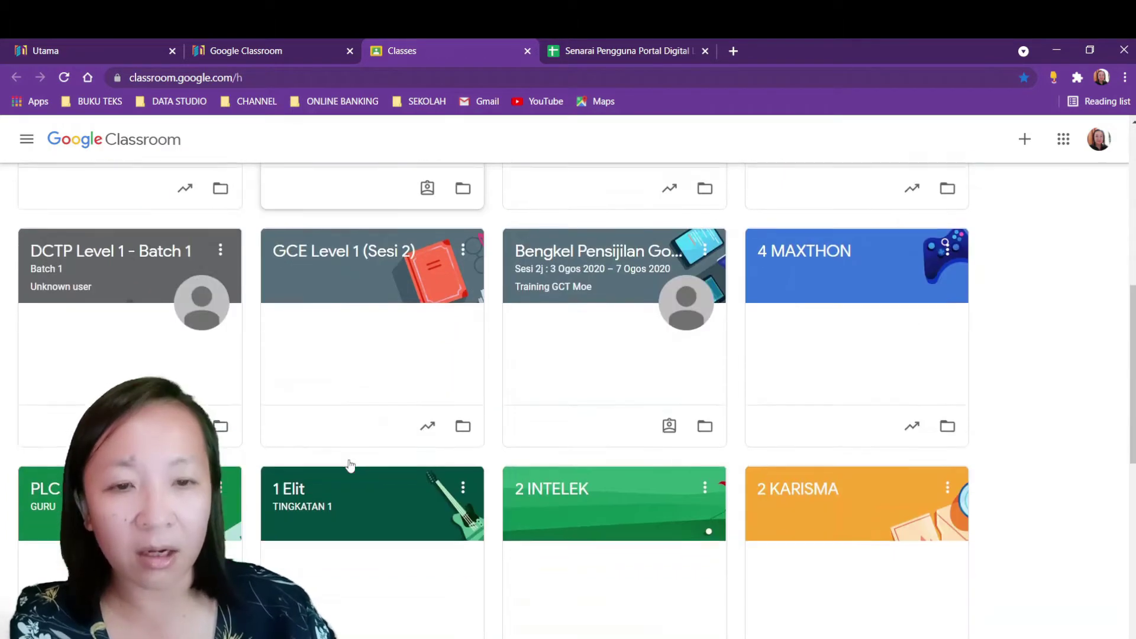
pyautogui.scroll(-3, 351, 466)
pyautogui.scroll(11, 351, 465)
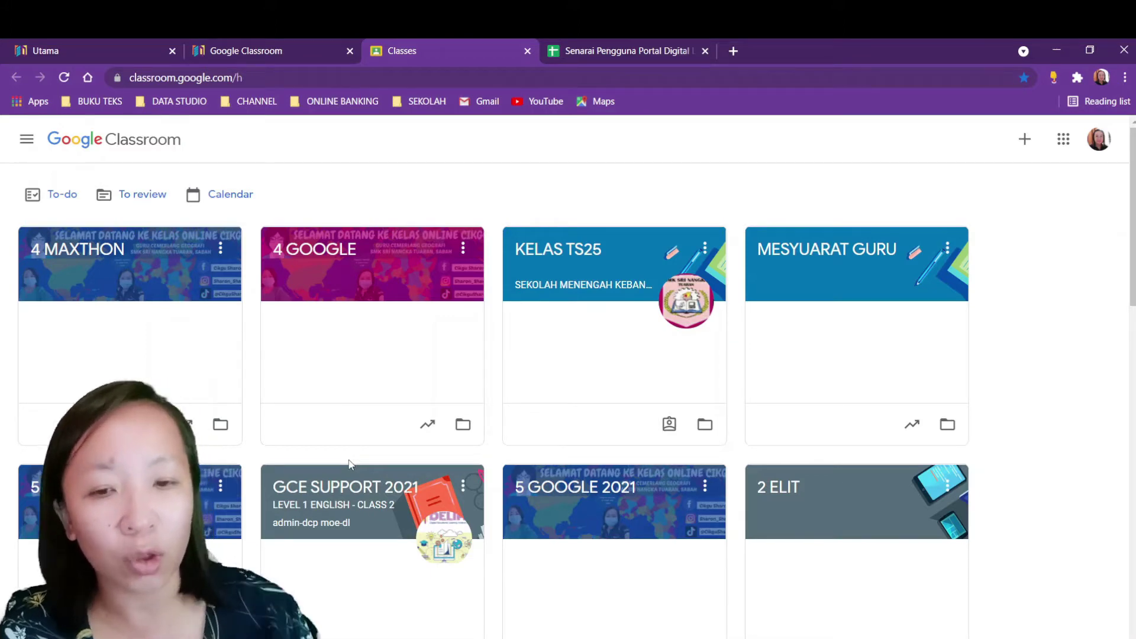
pyautogui.scroll(-2, 235, 303)
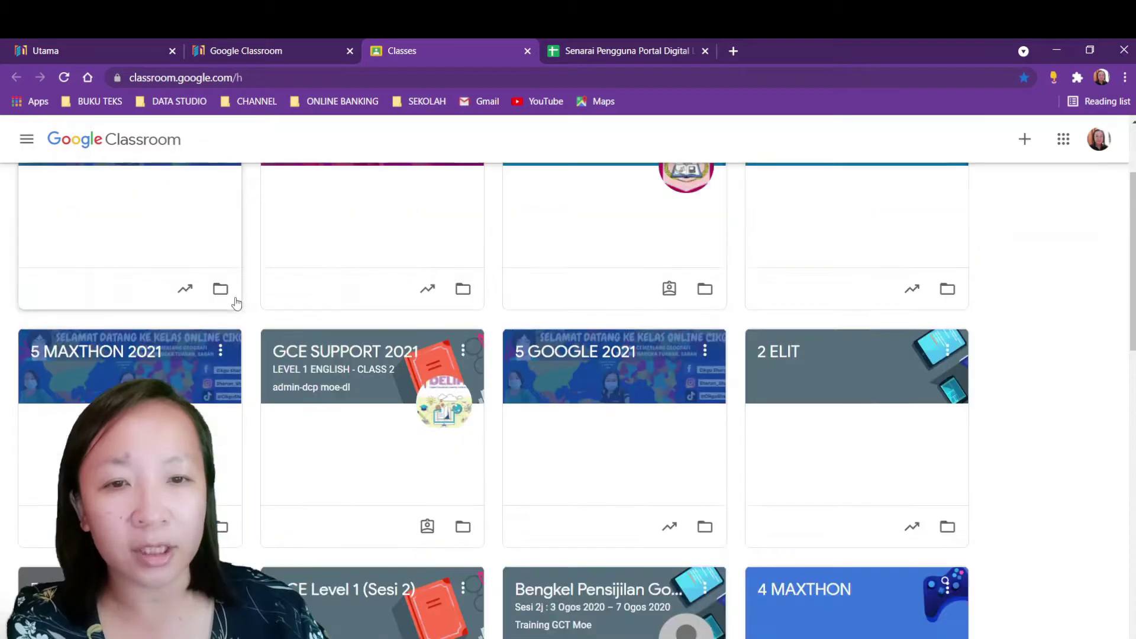
pyautogui.scroll(-2, 235, 302)
pyautogui.scroll(5, 236, 303)
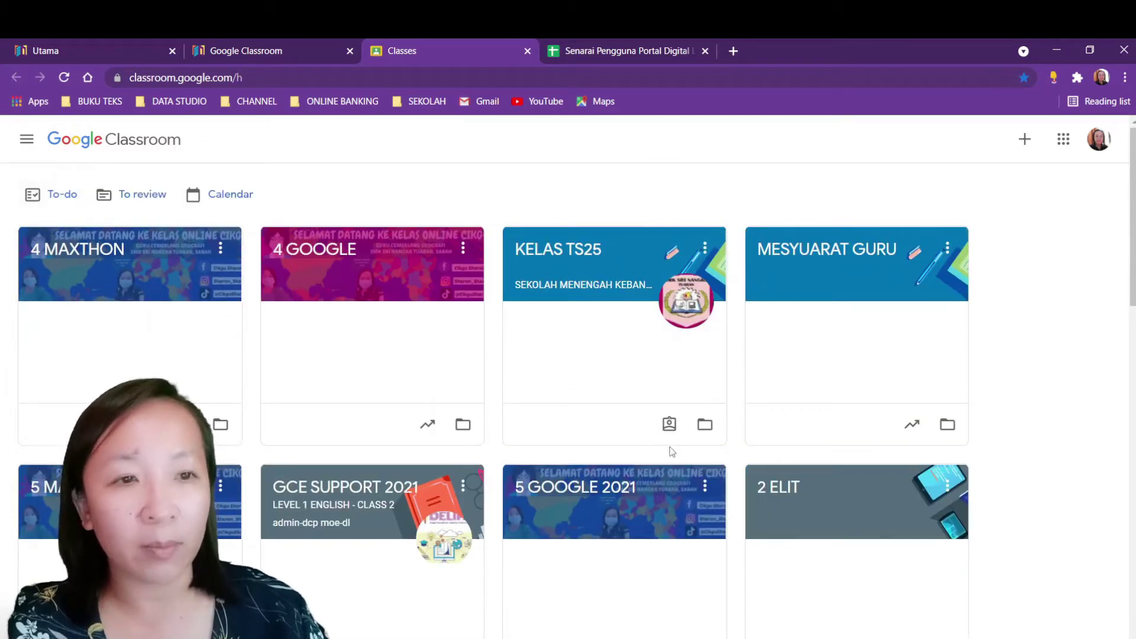
# - Start creating a new class, ready to enter its name
pyautogui.click(1026, 145)
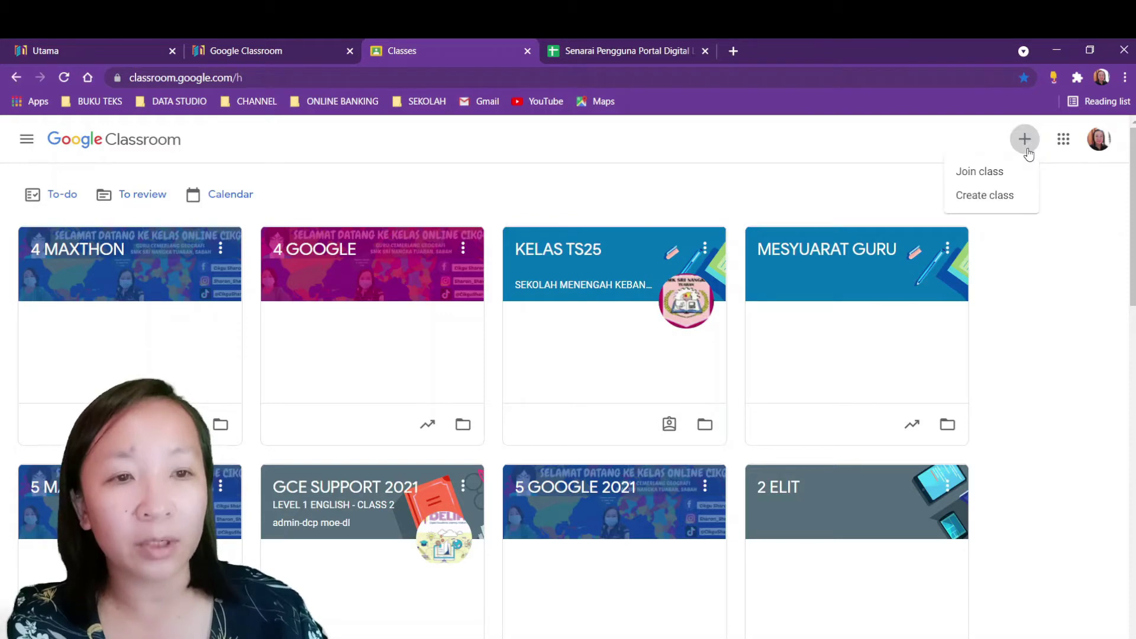
pyautogui.click(984, 196)
pyautogui.click(547, 305)
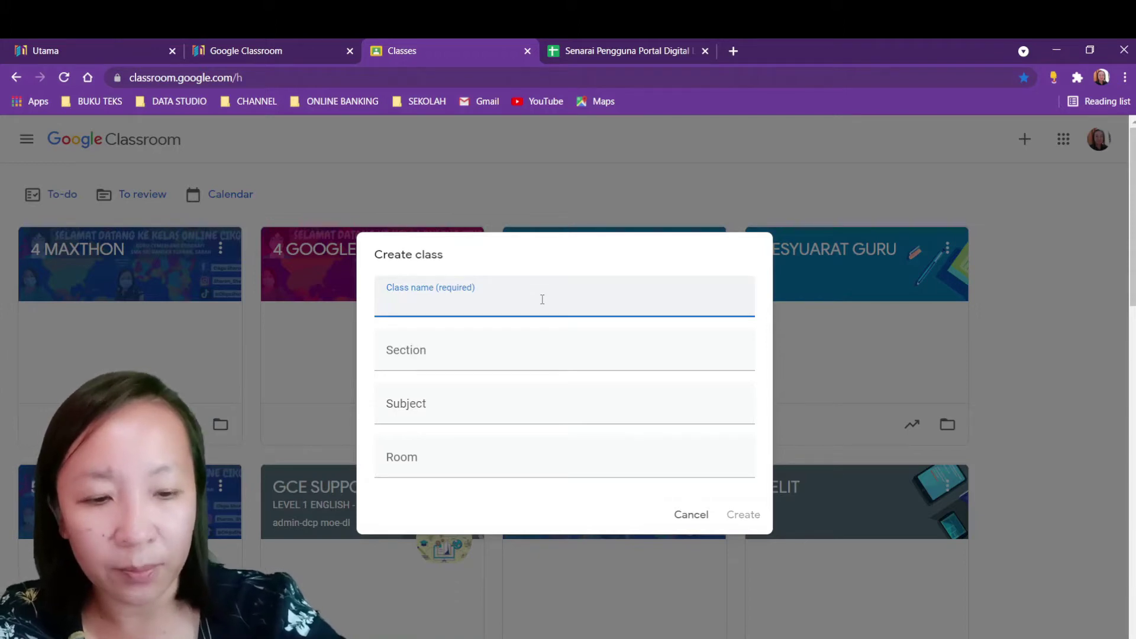
pyautogui.write('P')
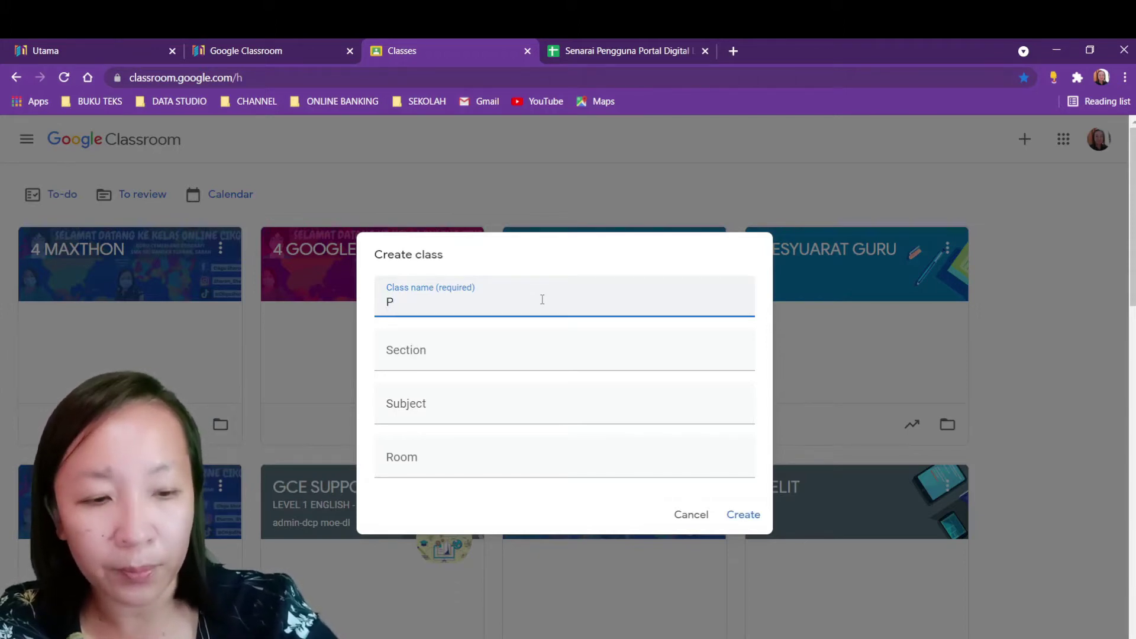
pyautogui.press('BackSpace')
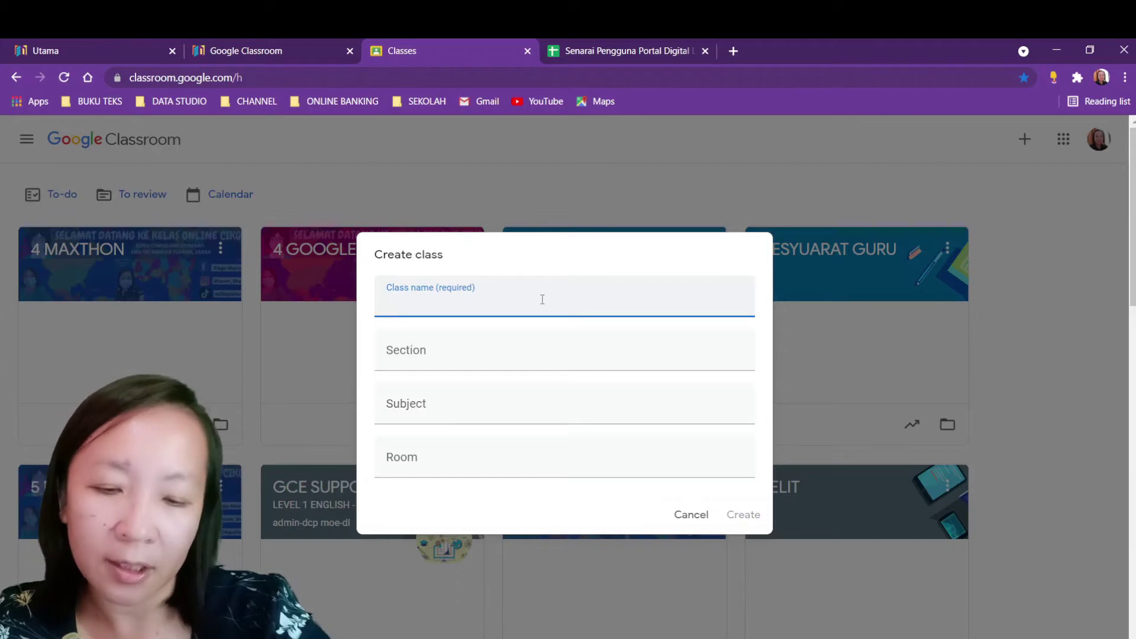
pyautogui.write('4 ')
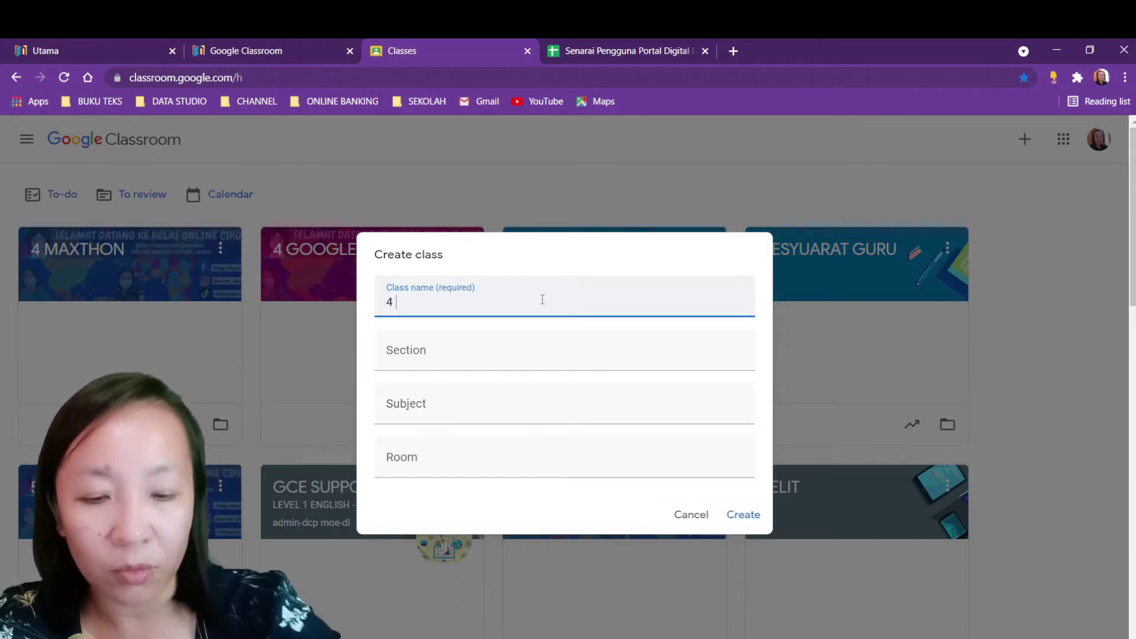
pyautogui.write('g')
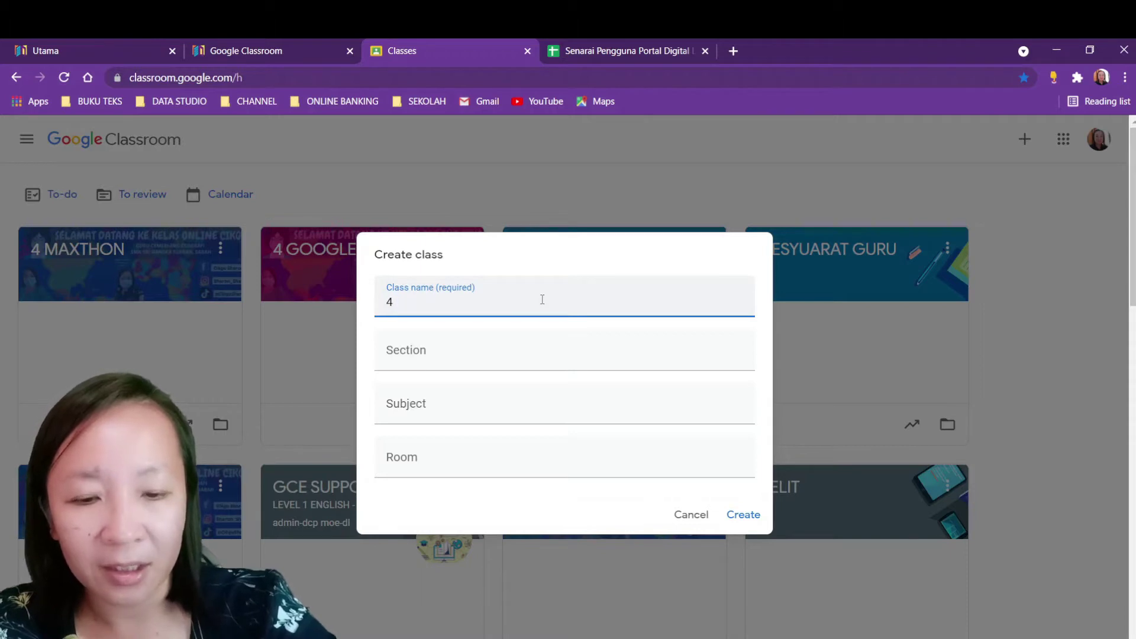
pyautogui.press('BackSpace')
pyautogui.press('BackSpace')
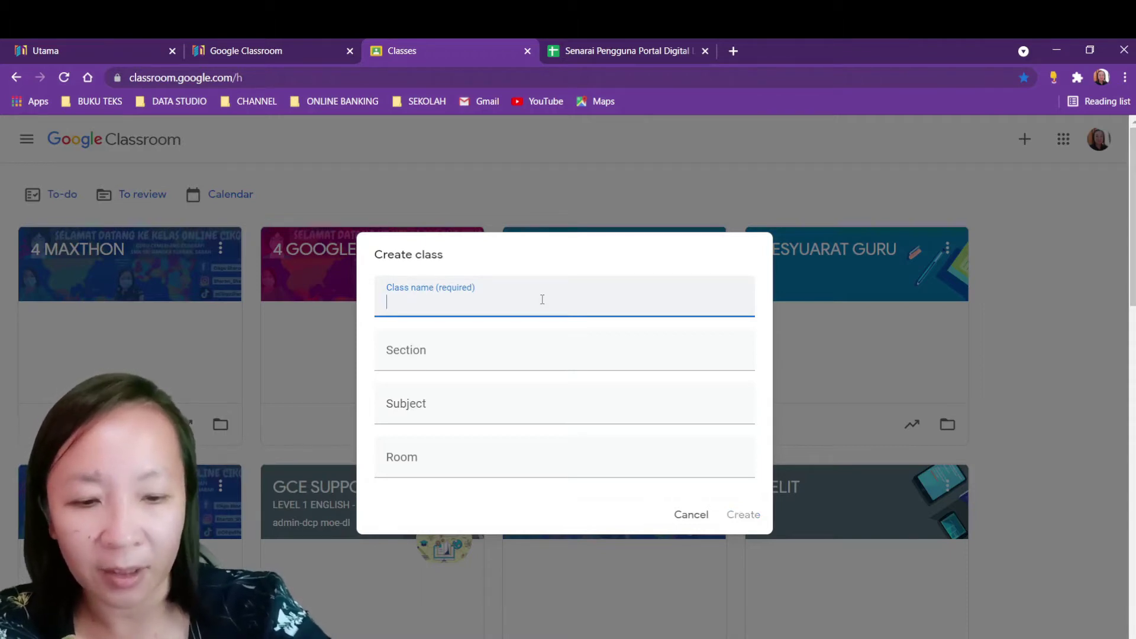
# - Name the new class "KeTAM 5 Google"
pyautogui.write('KE')
pyautogui.write('eTAM')
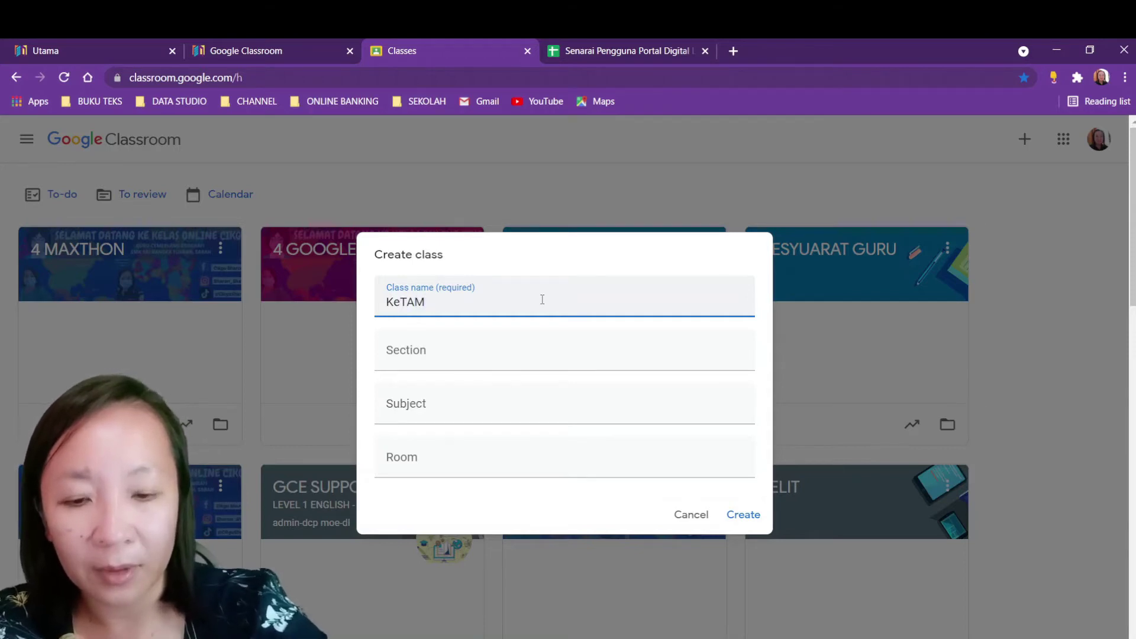
pyautogui.write(' 5 G')
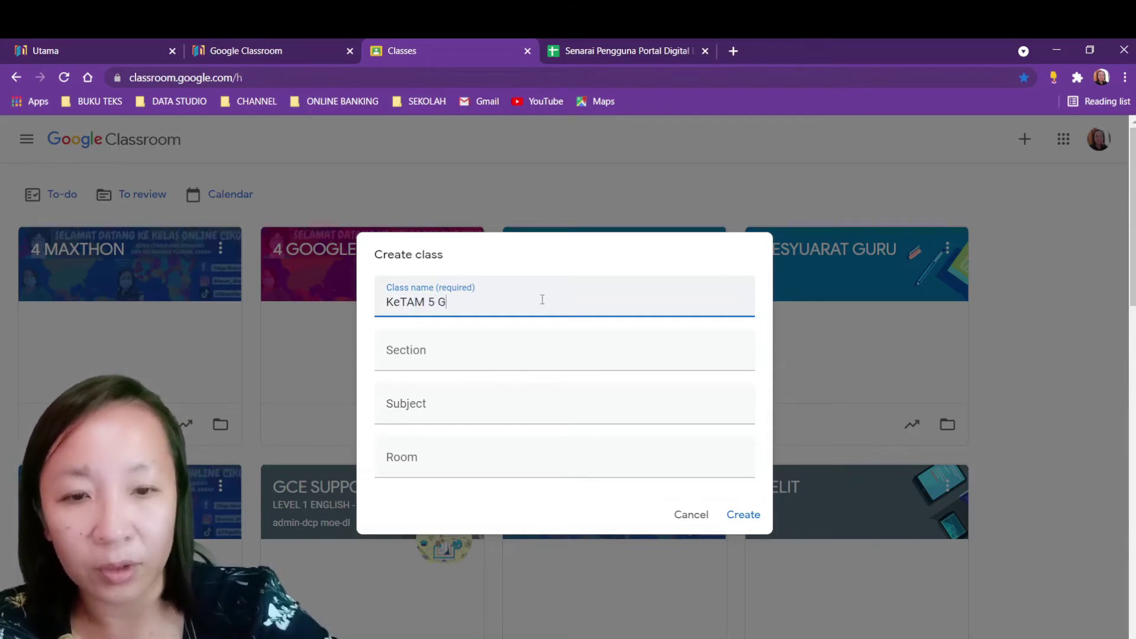
pyautogui.write('oogle')
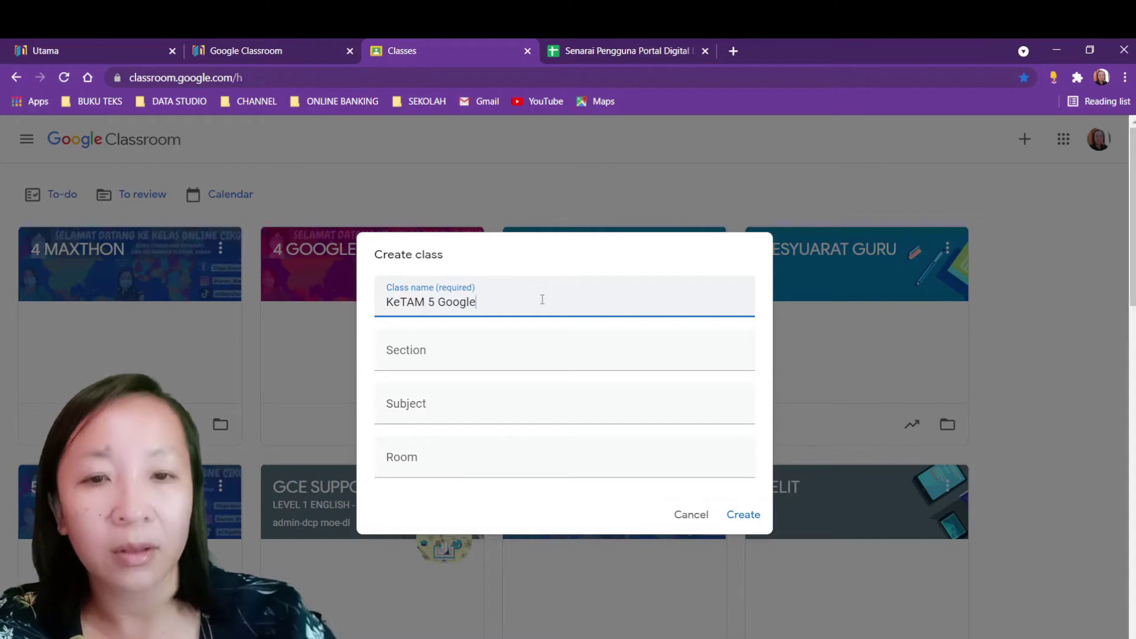
# - Enter Geografi as the class subject and create the class
pyautogui.click(405, 362)
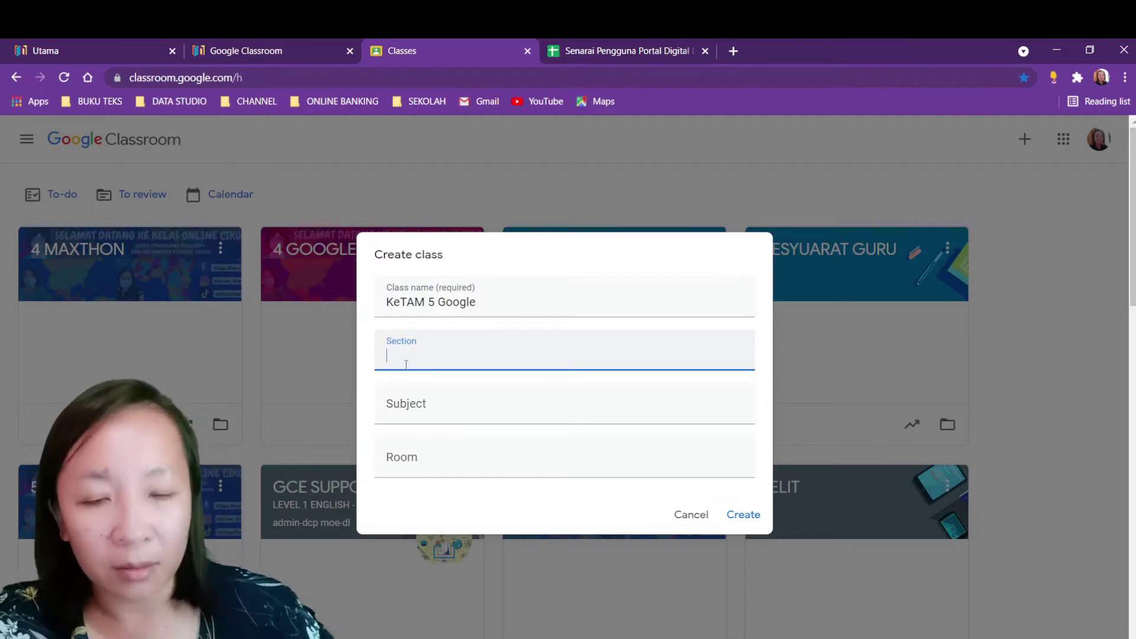
pyautogui.click(419, 406)
pyautogui.write('Geografi')
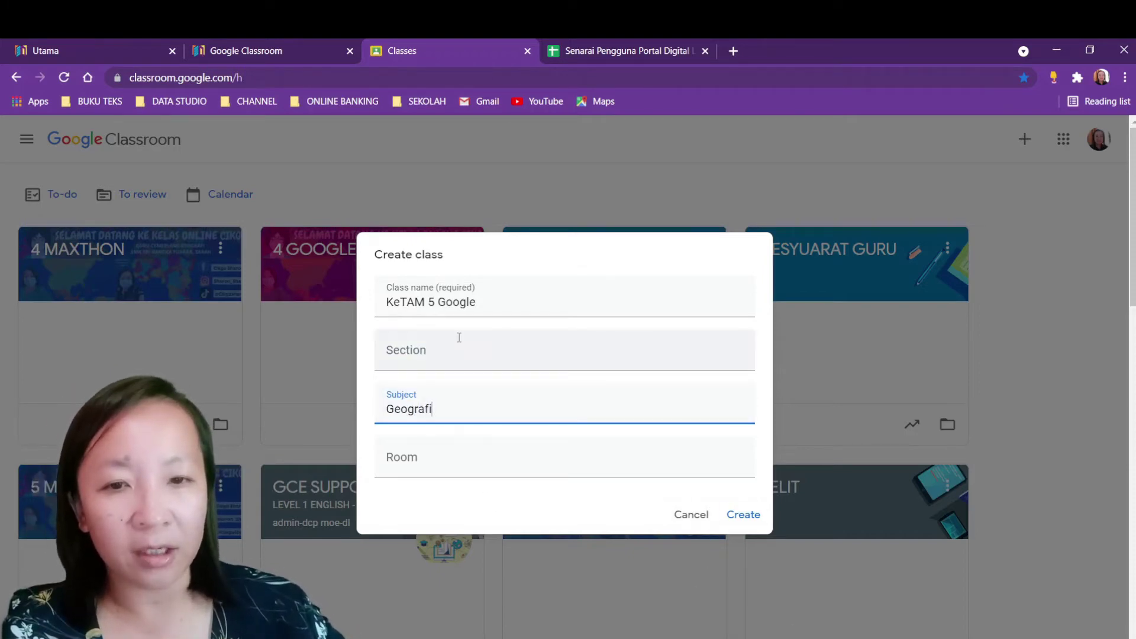
pyautogui.click(512, 347)
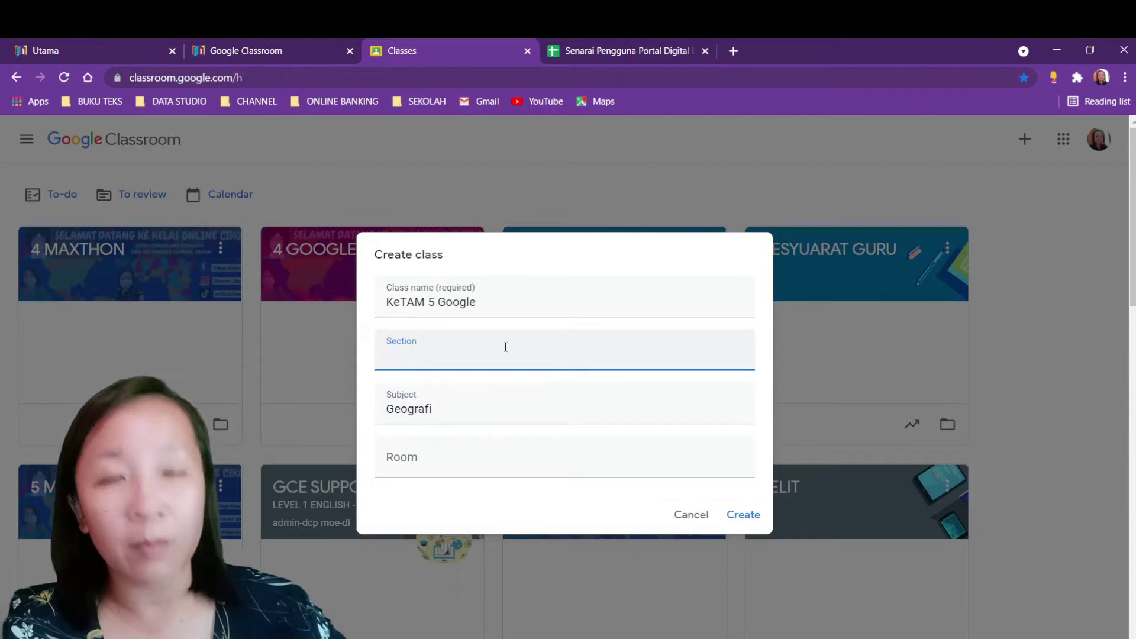
pyautogui.click(750, 521)
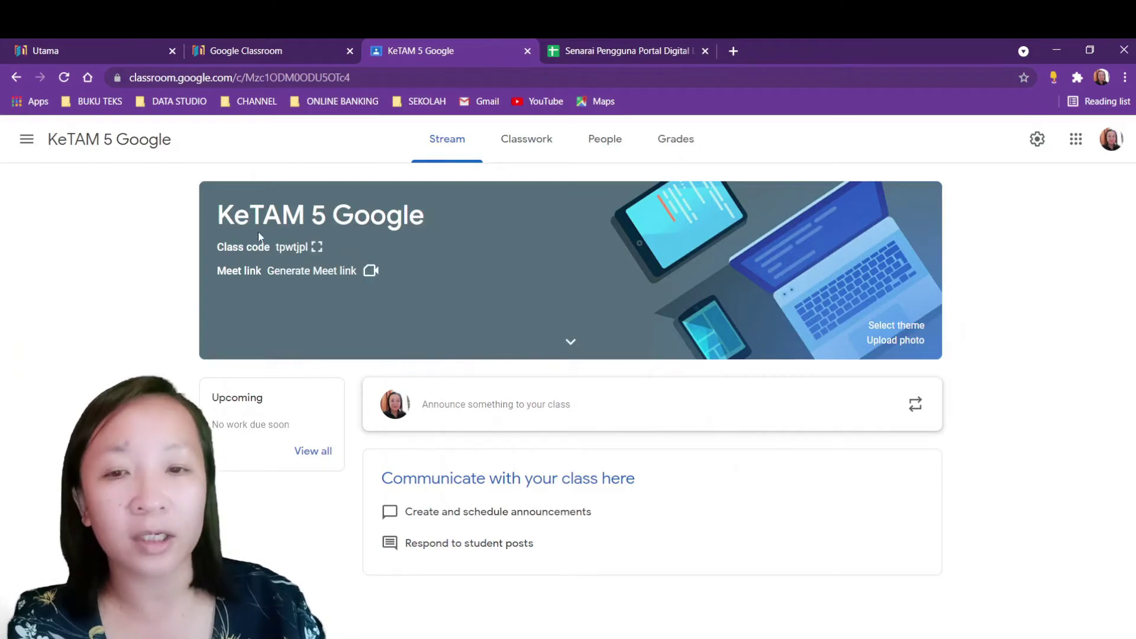
# - Display the class code of KeTAM 5 Google enlarged, and close it after viewing
pyautogui.doubleClick(320, 250)
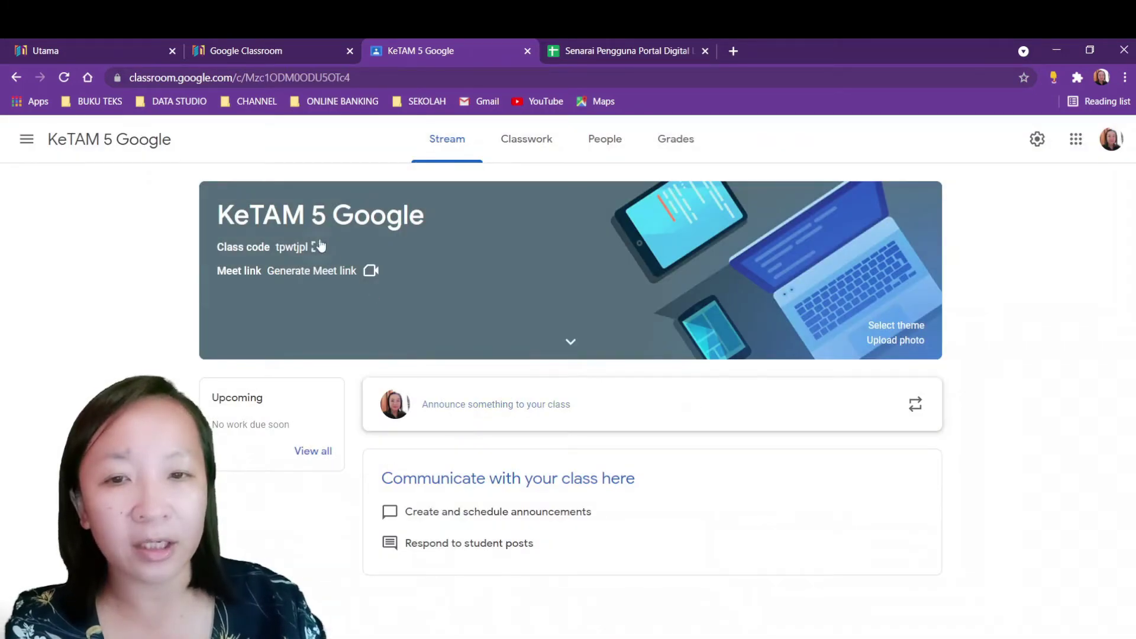
pyautogui.click(318, 244)
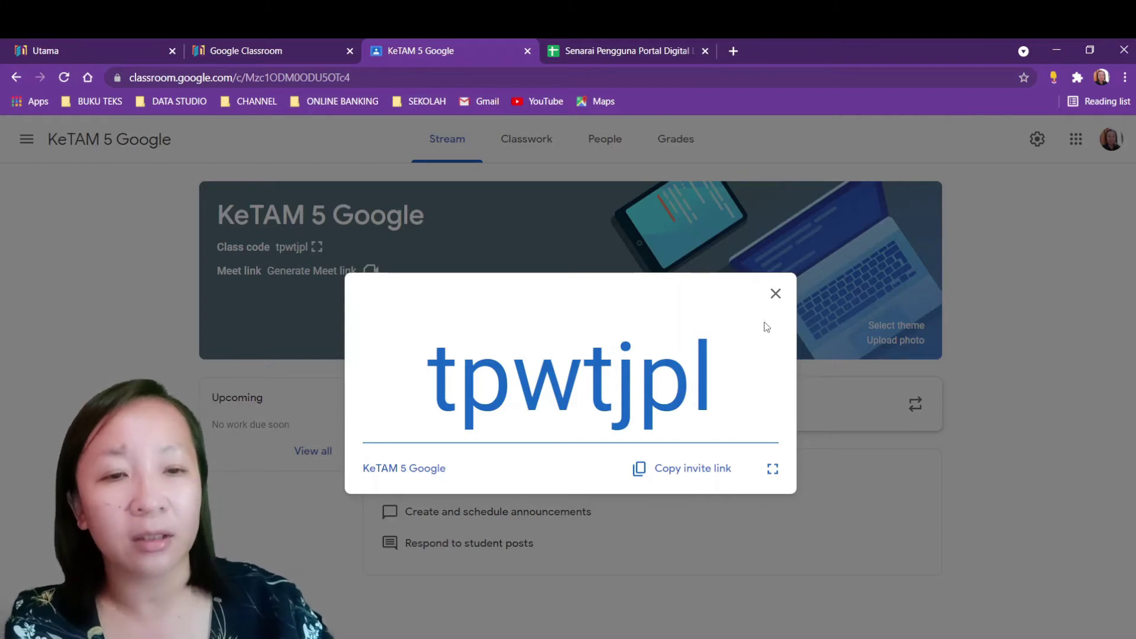
pyautogui.click(776, 295)
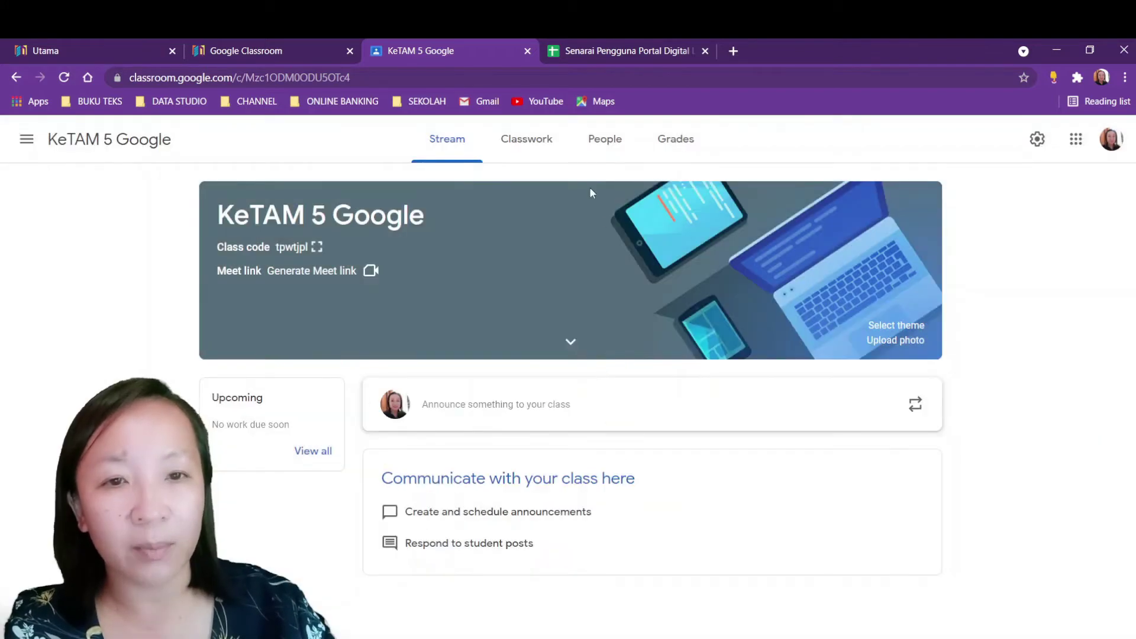
# - Open the student invitation form from the people list of the KeTAM 5 Google class
pyautogui.click(605, 140)
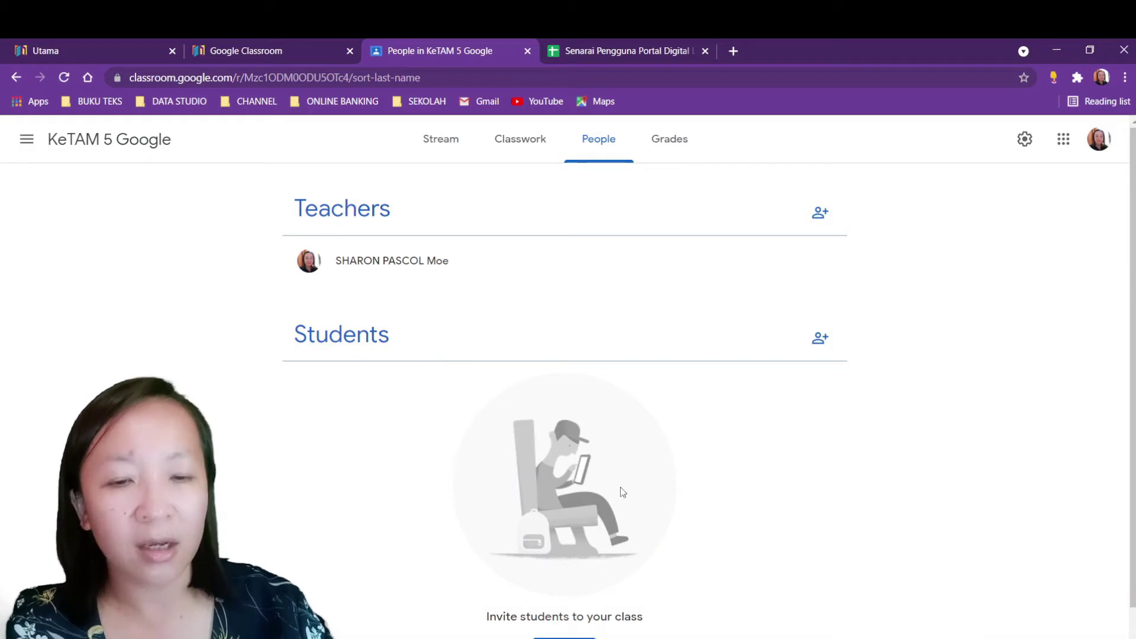
pyautogui.scroll(-1, 619, 492)
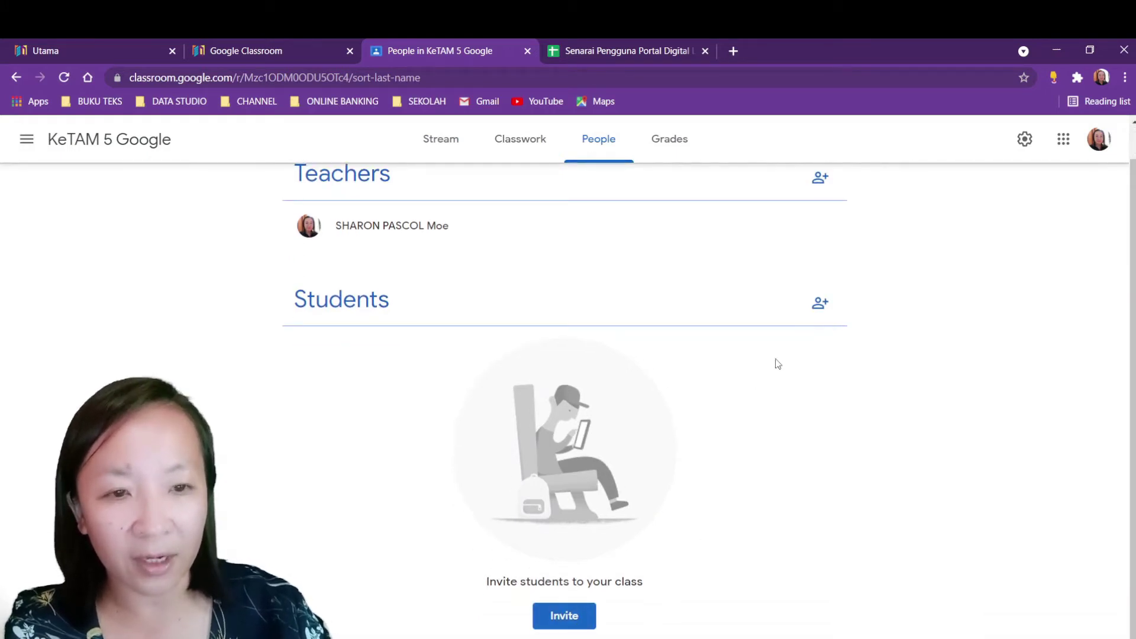
pyautogui.click(821, 303)
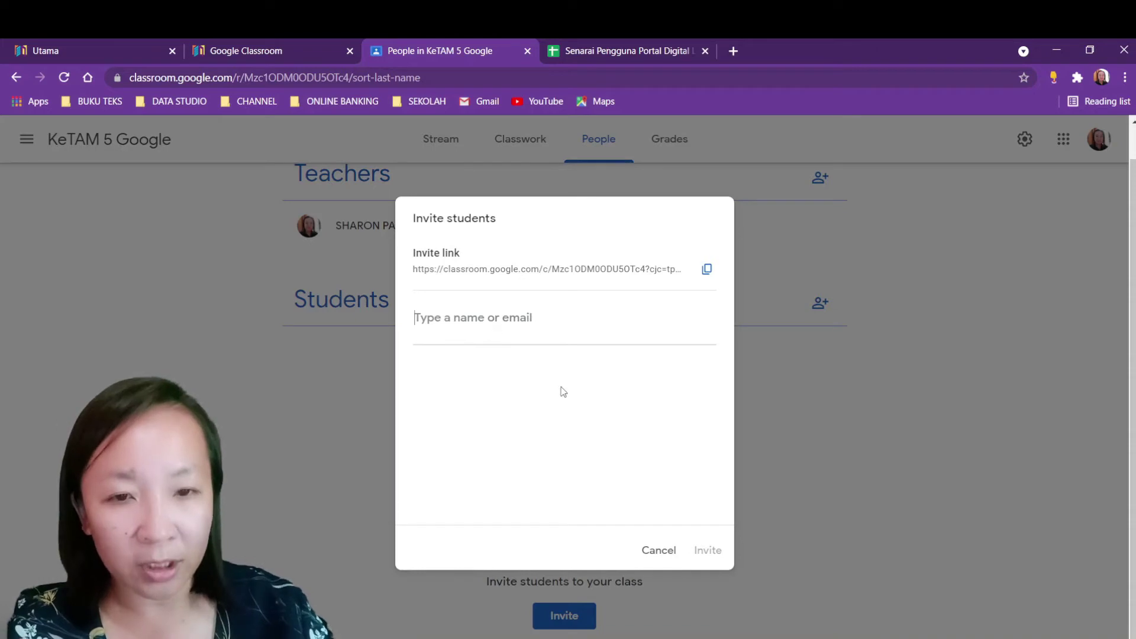
# - Switch to the school's user list spreadsheet and copy the e-mail addresses of the Google class students in cells C958:C991
pyautogui.click(606, 54)
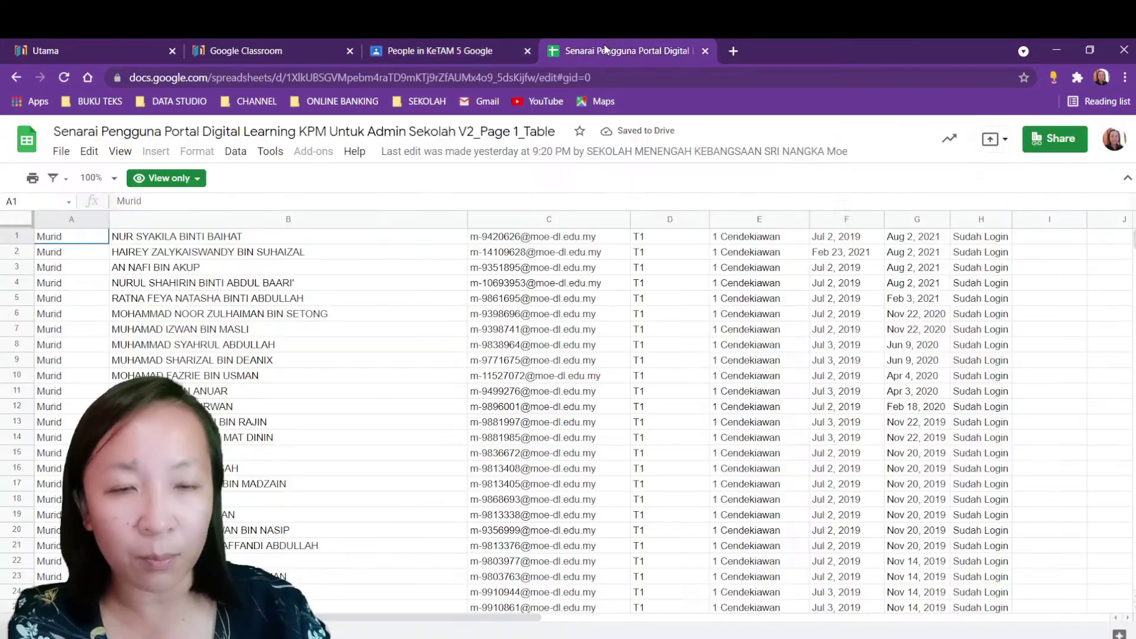
pyautogui.scroll(-20, 757, 335)
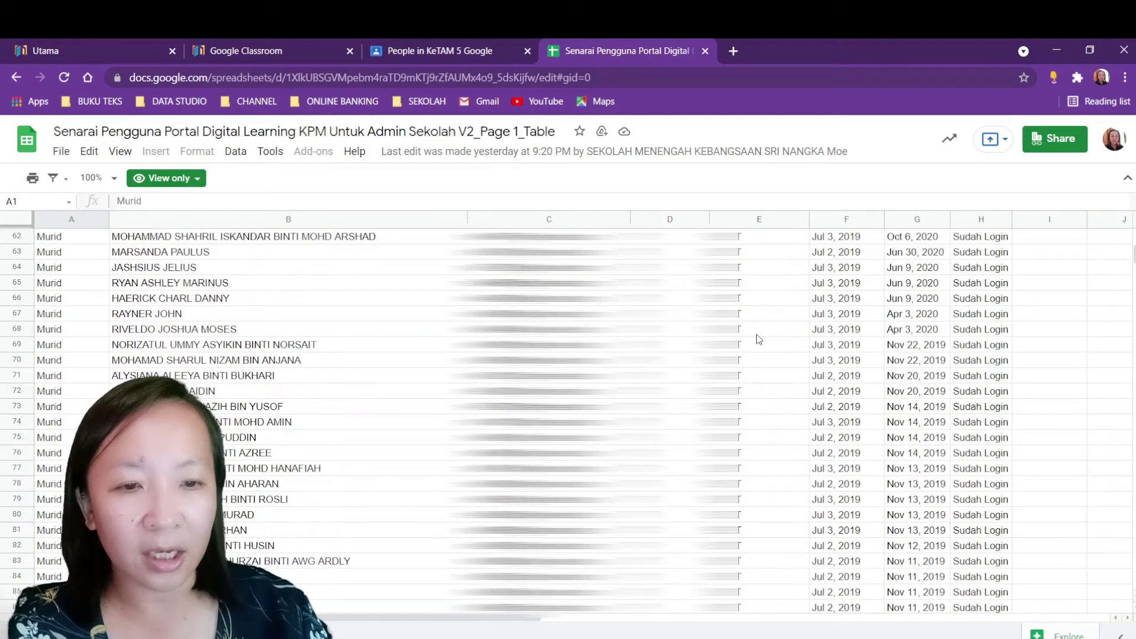
pyautogui.scroll(-20, 757, 340)
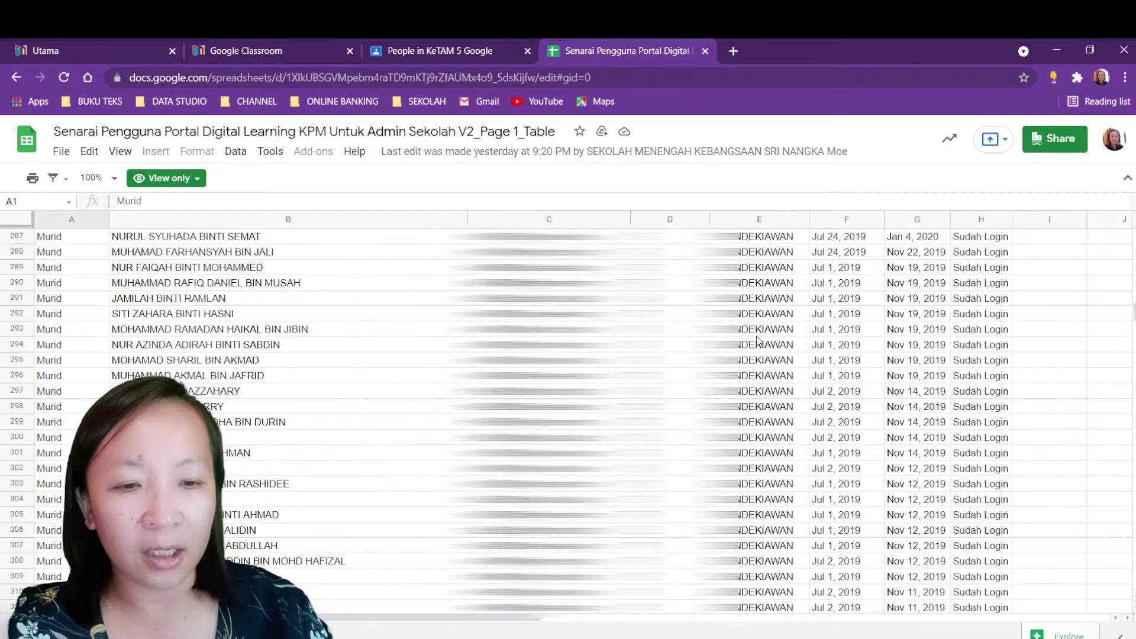
pyautogui.scroll(-3, 762, 345)
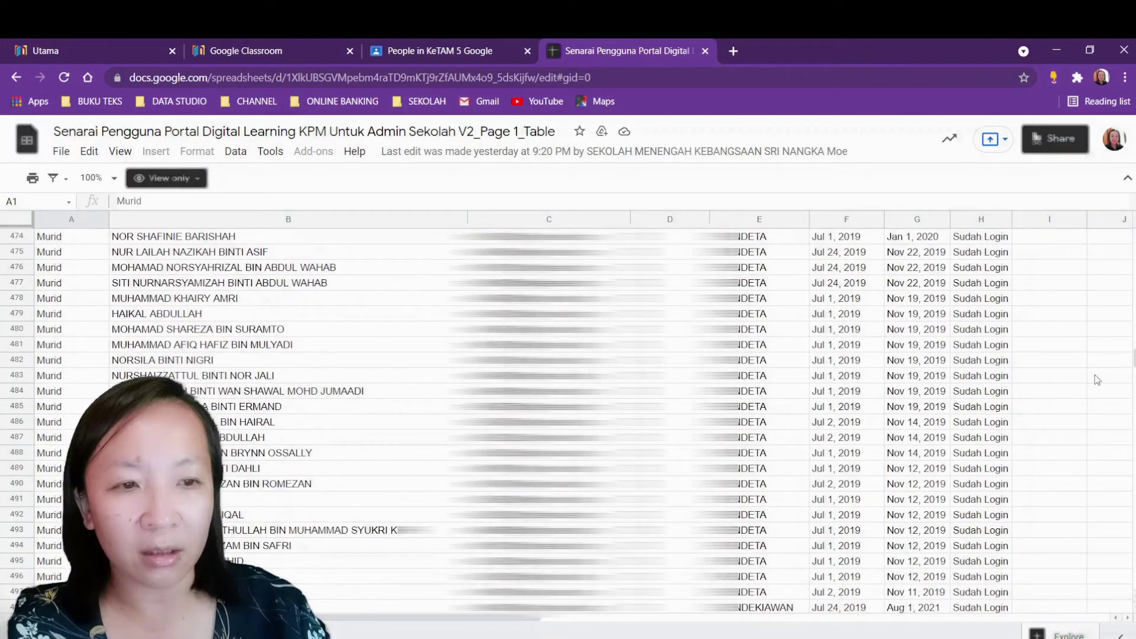
pyautogui.scroll(-20, 761, 414)
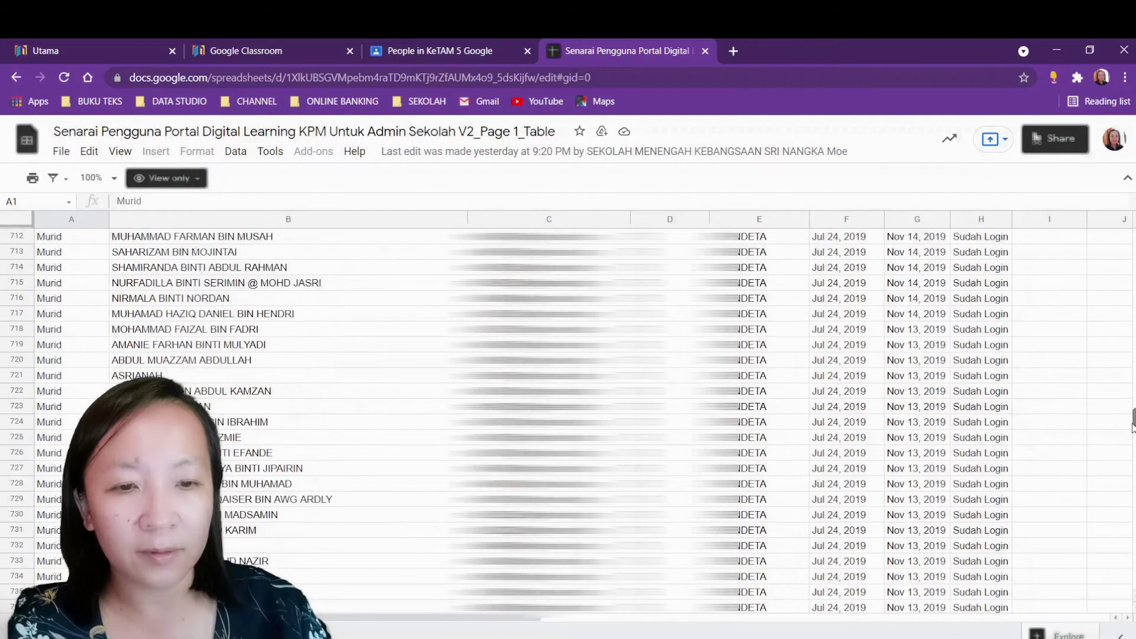
pyautogui.moveTo(1134, 471)
pyautogui.mouseDown()
pyautogui.moveTo(1133, 490)
pyautogui.moveTo(1133, 476)
pyautogui.mouseUp()
pyautogui.moveTo(550, 360); pyautogui.dragTo(568, 546)
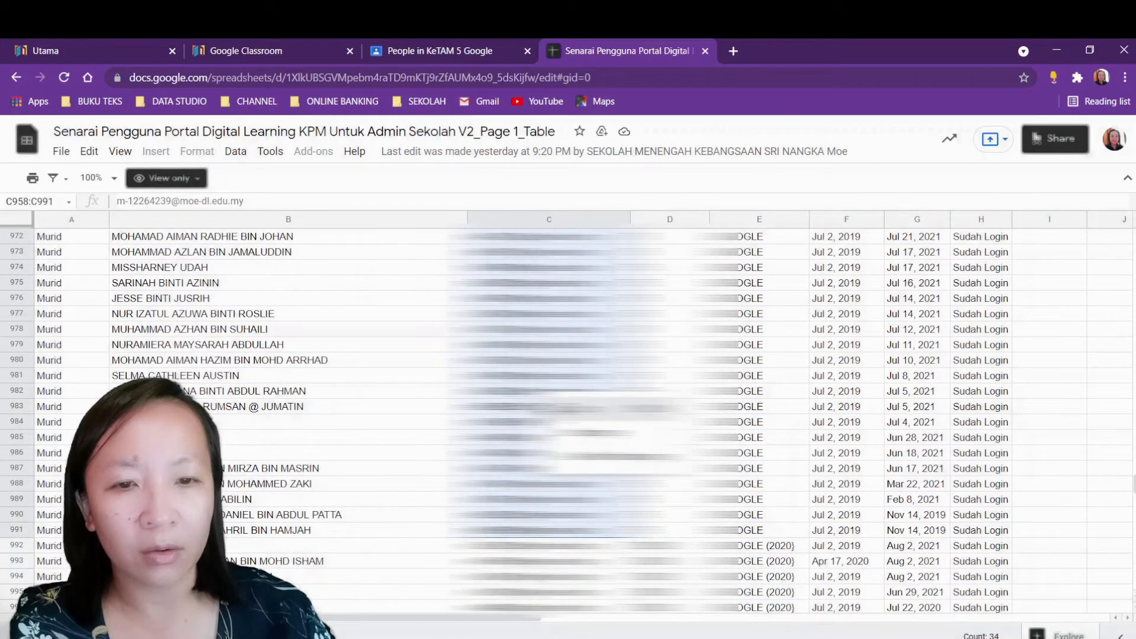
# - Return to the KeTAM 5 Google invitation form, invite all the copied student addresses, and review the invited students in the people list
pyautogui.click(440, 52)
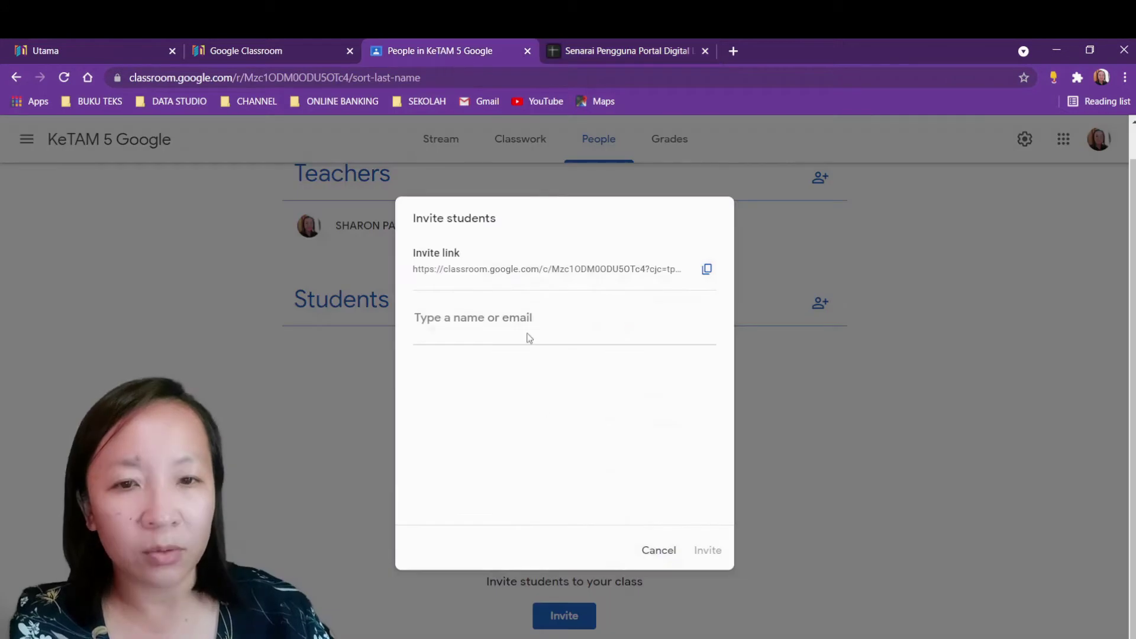
pyautogui.hotkey('ctrl', 'v')
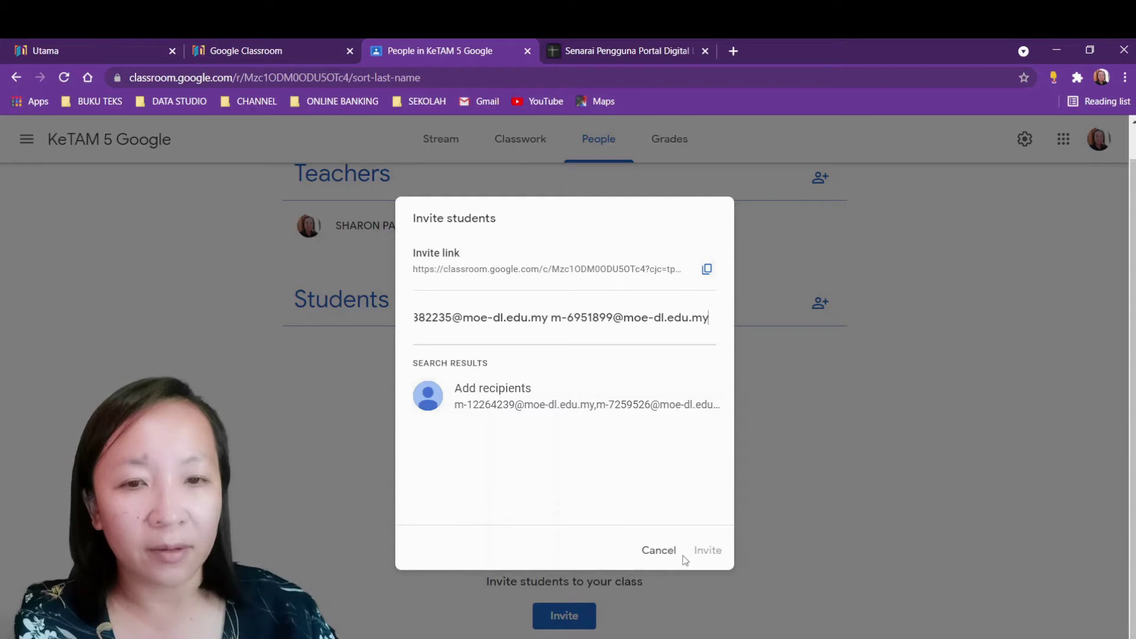
pyautogui.click(567, 406)
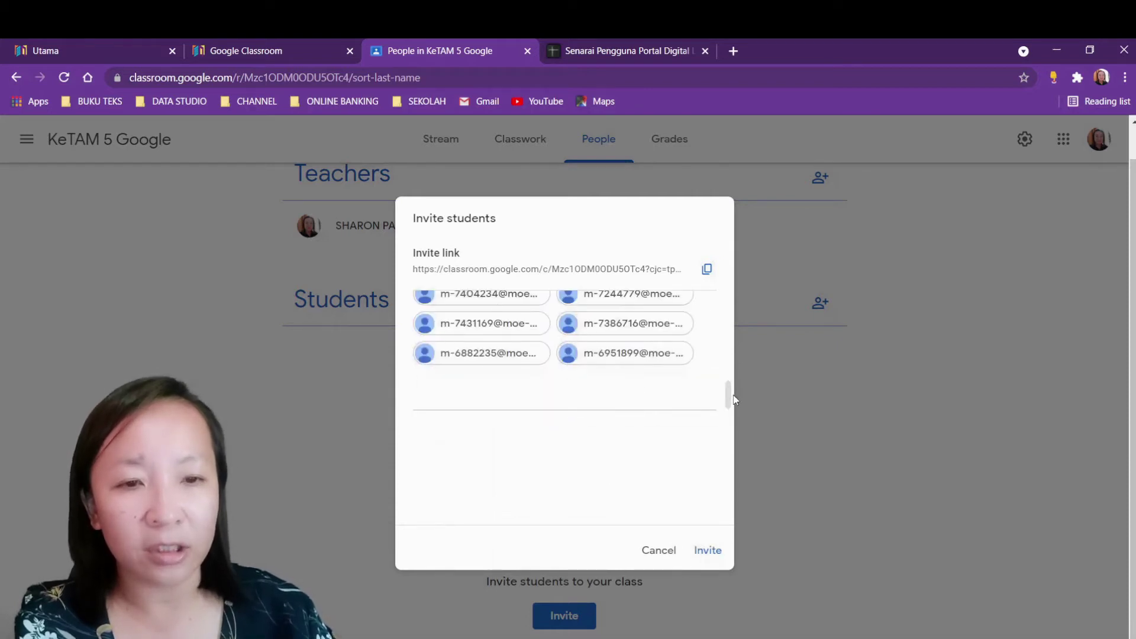
pyautogui.moveTo(734, 399); pyautogui.dragTo(732, 305)
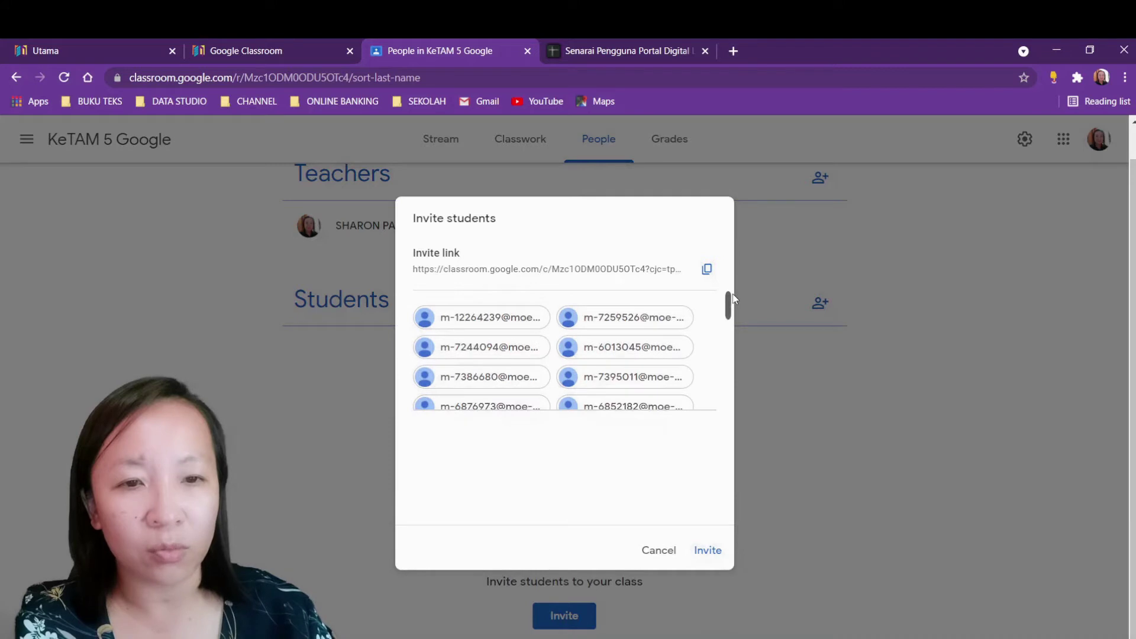
pyautogui.click(707, 551)
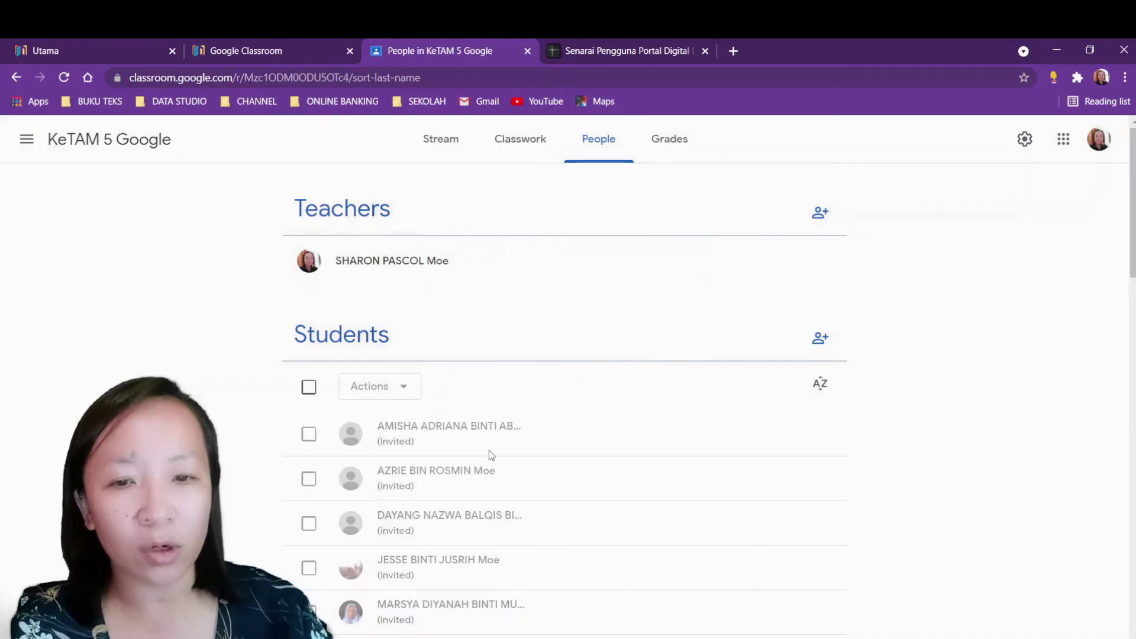
pyautogui.scroll(-7, 477, 467)
pyautogui.scroll(-15, 477, 468)
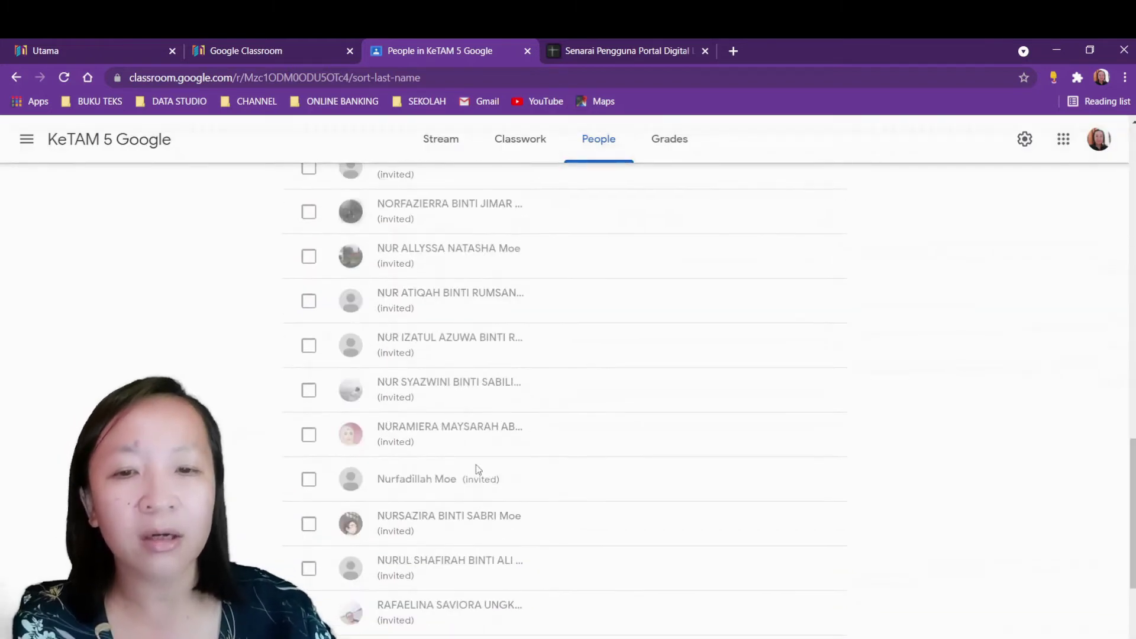
pyautogui.scroll(20, 488, 484)
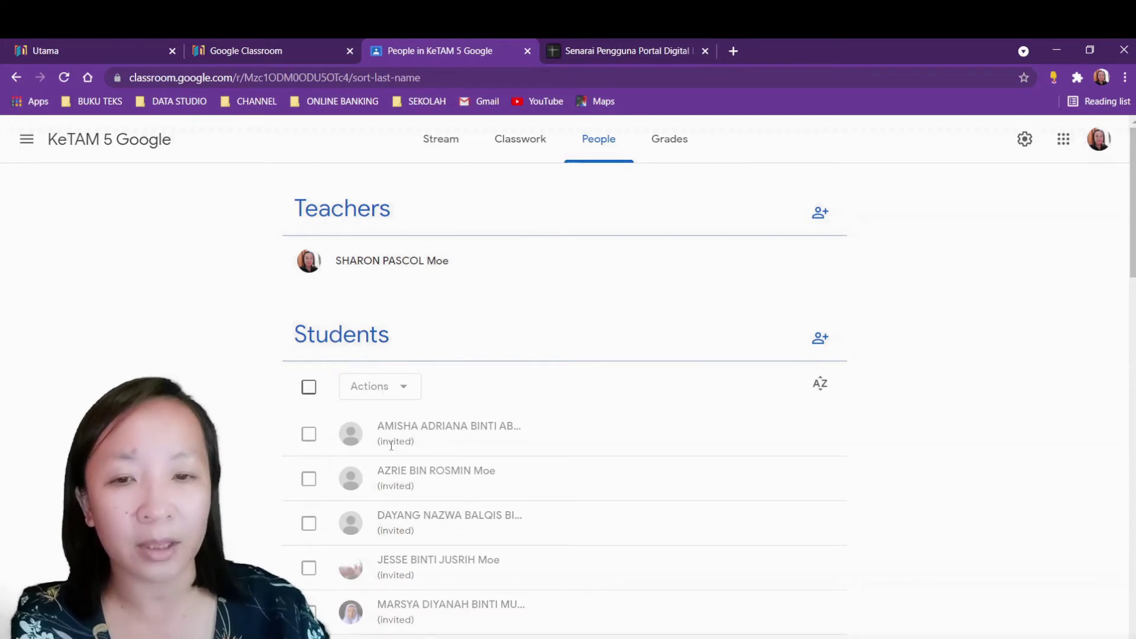
pyautogui.scroll(-5, 408, 455)
pyautogui.scroll(5, 431, 465)
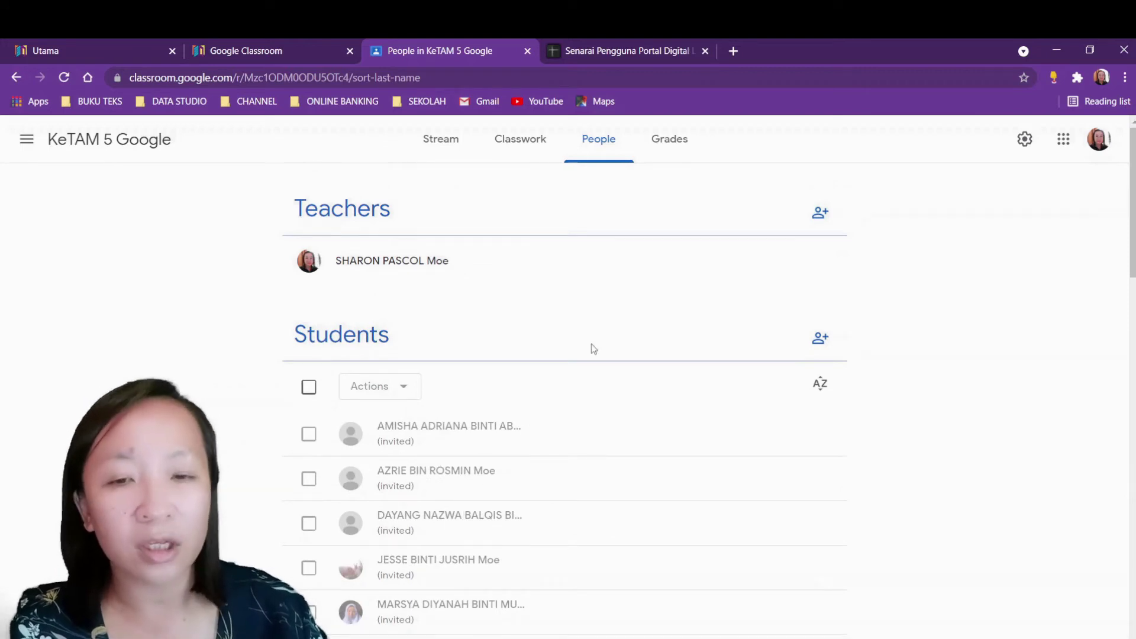
# - Start a new assignment in the classwork of KeTAM 5 Google and title it "Ulangkaji"
pyautogui.click(520, 142)
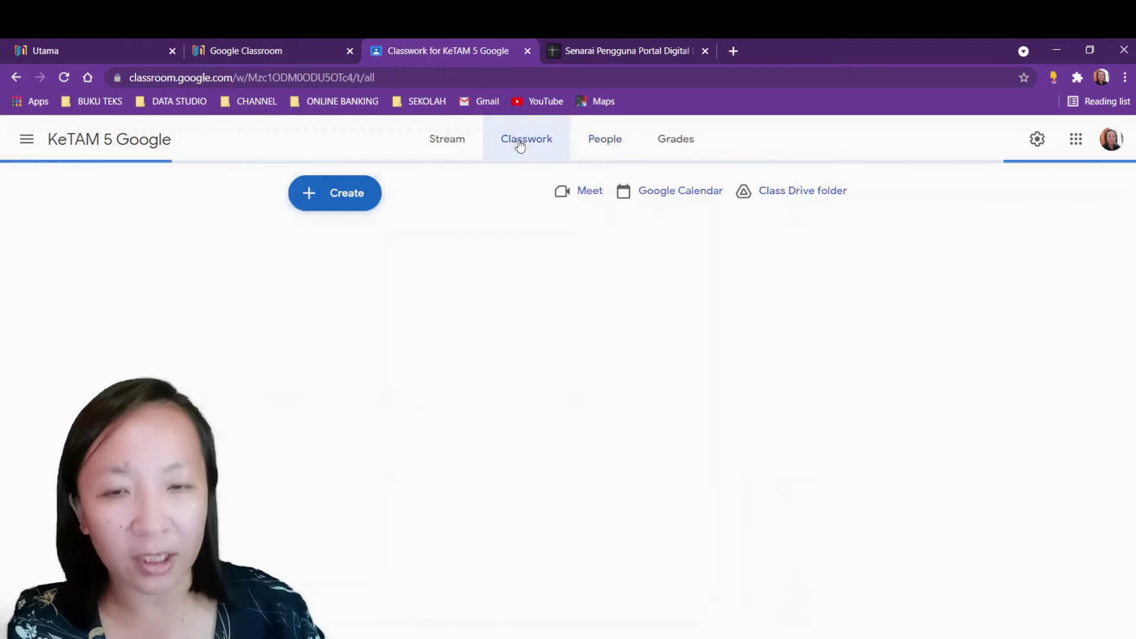
pyautogui.click(343, 202)
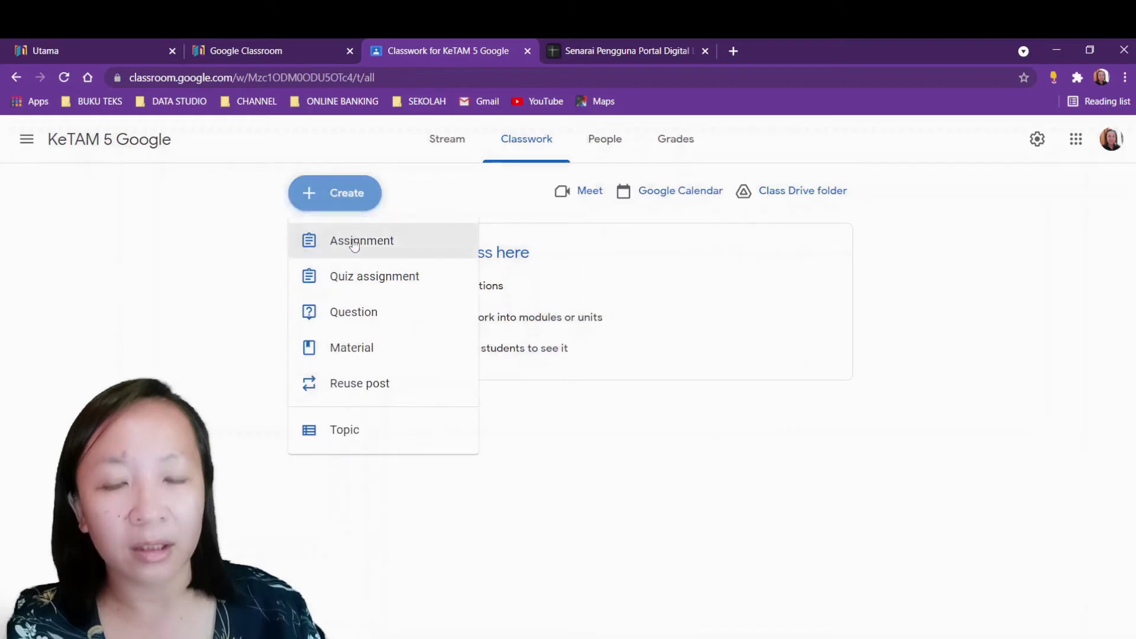
pyautogui.click(354, 243)
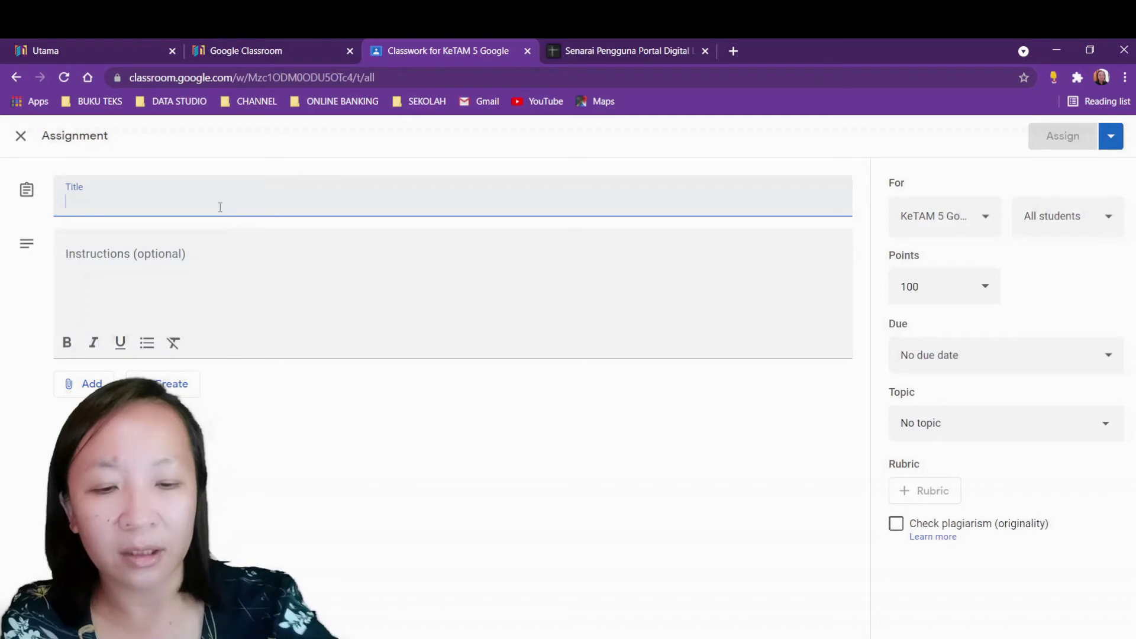
pyautogui.write('U')
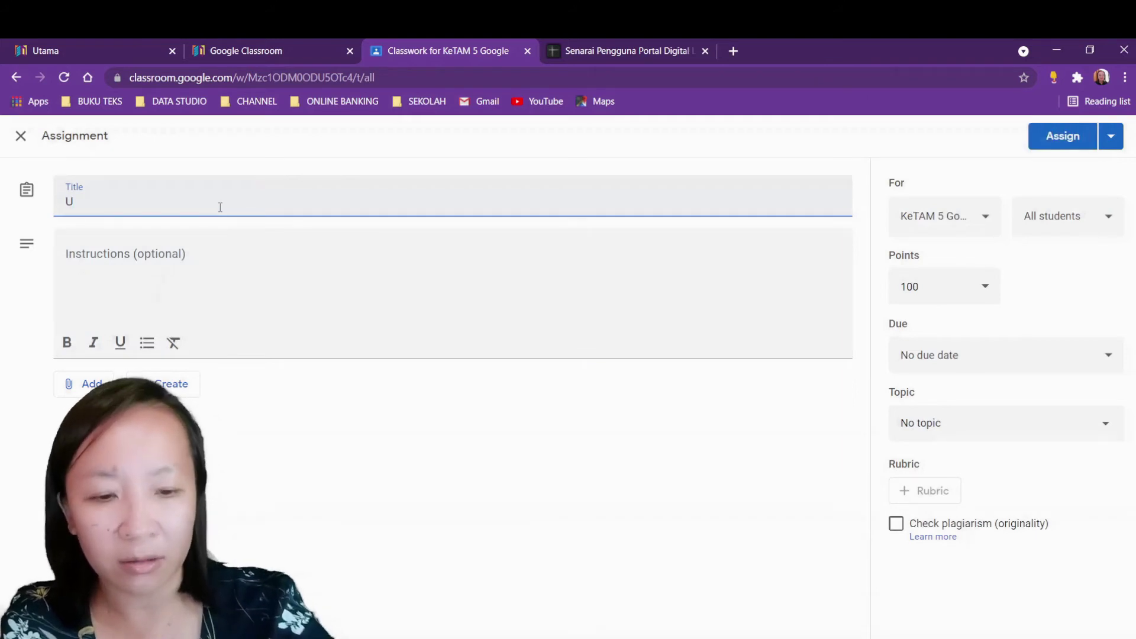
pyautogui.write('langkaji')
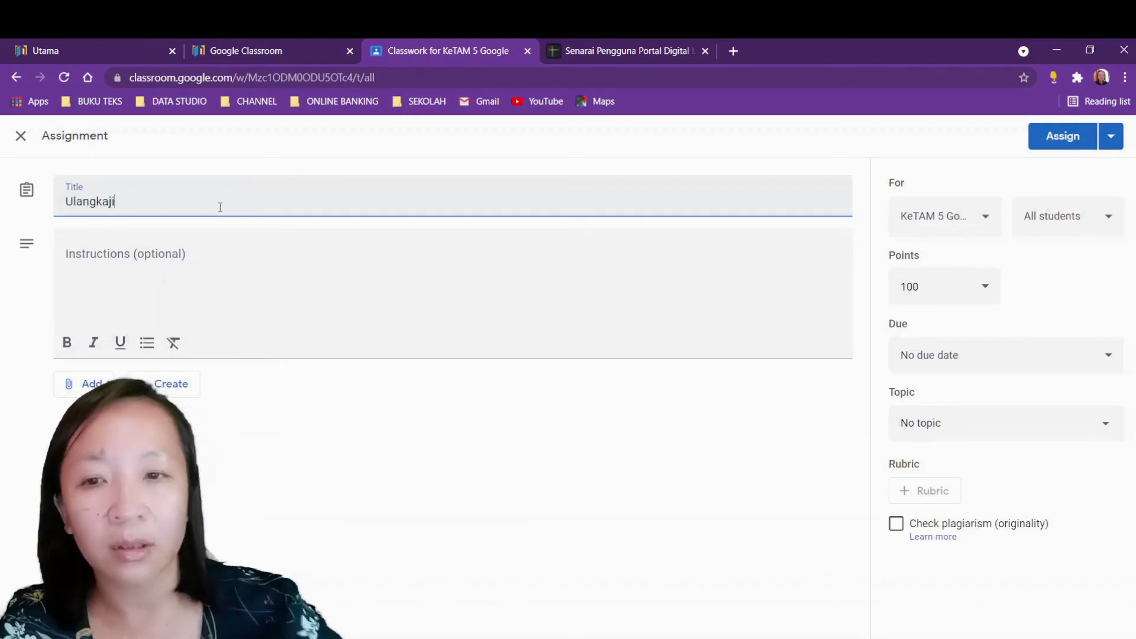
pyautogui.click(222, 248)
pyautogui.write('T')
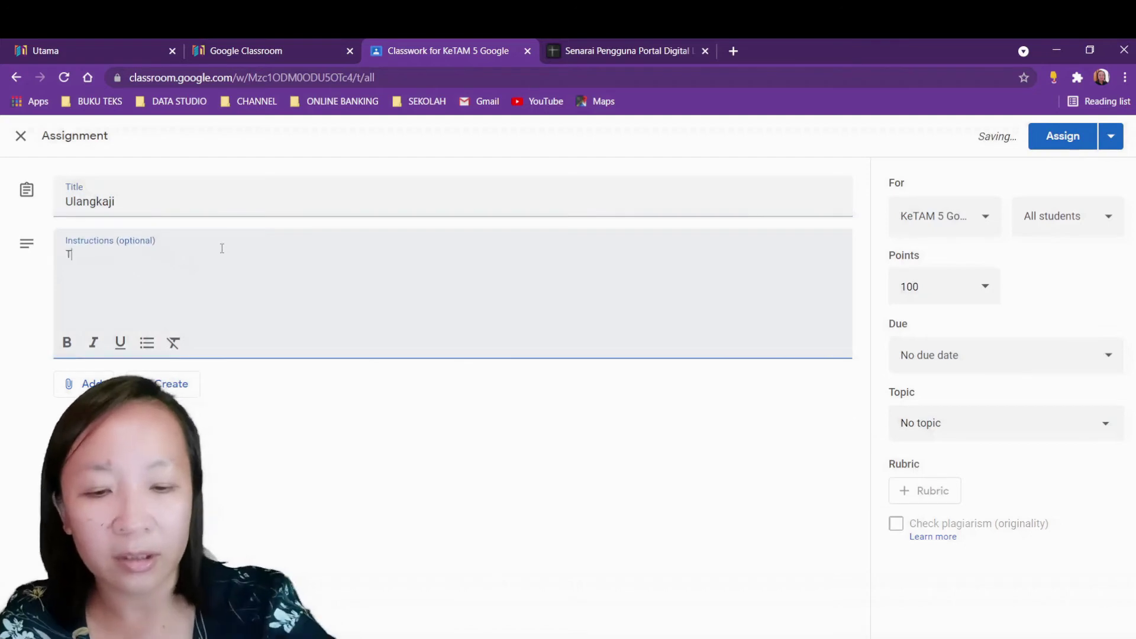
pyautogui.write('ulis')
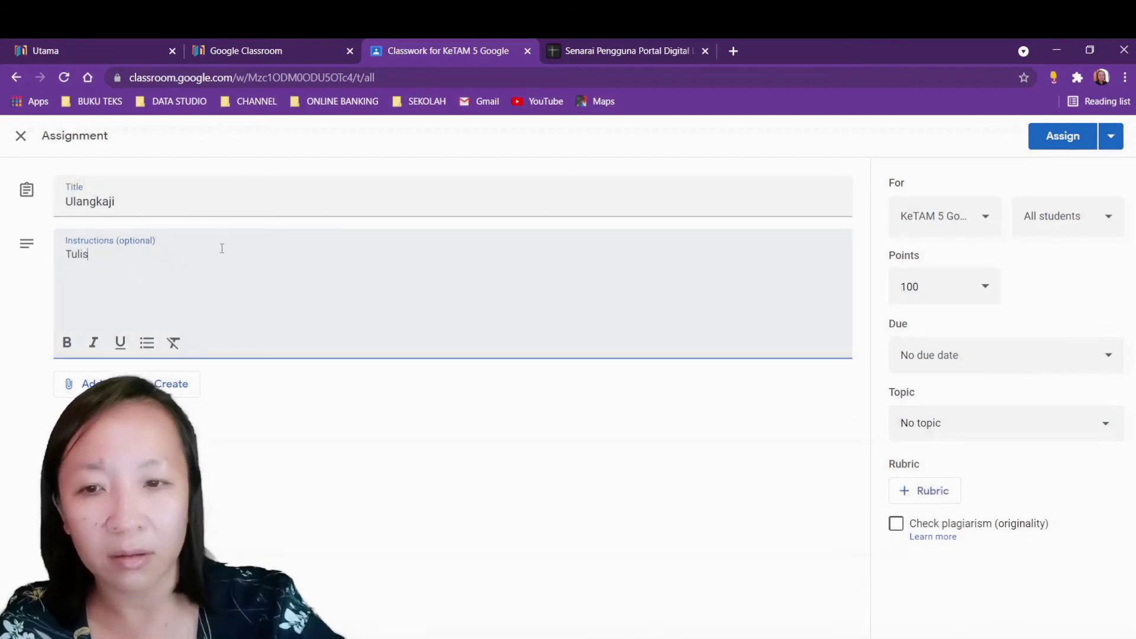
pyautogui.press('BackSpace')
pyautogui.press('BackSpace')
pyautogui.press('BackSpace')
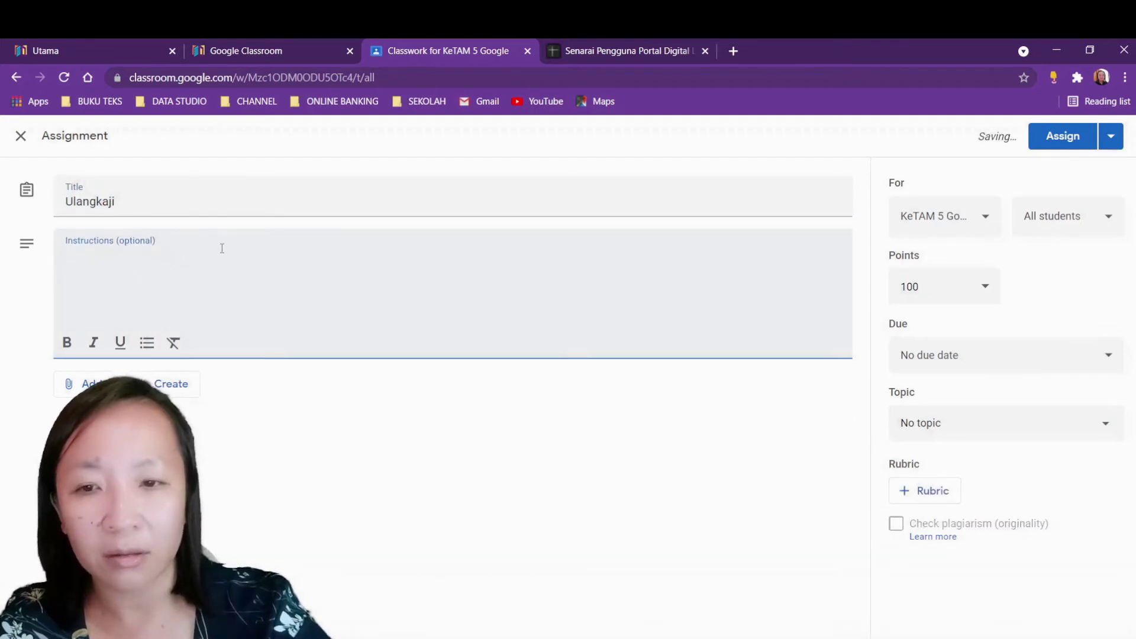
# - Write the assignment instructions "Buat Esei Huraikan Faktor yang mempengaruhi migrasi dalaman (6 markah)"
pyautogui.write('Buat E')
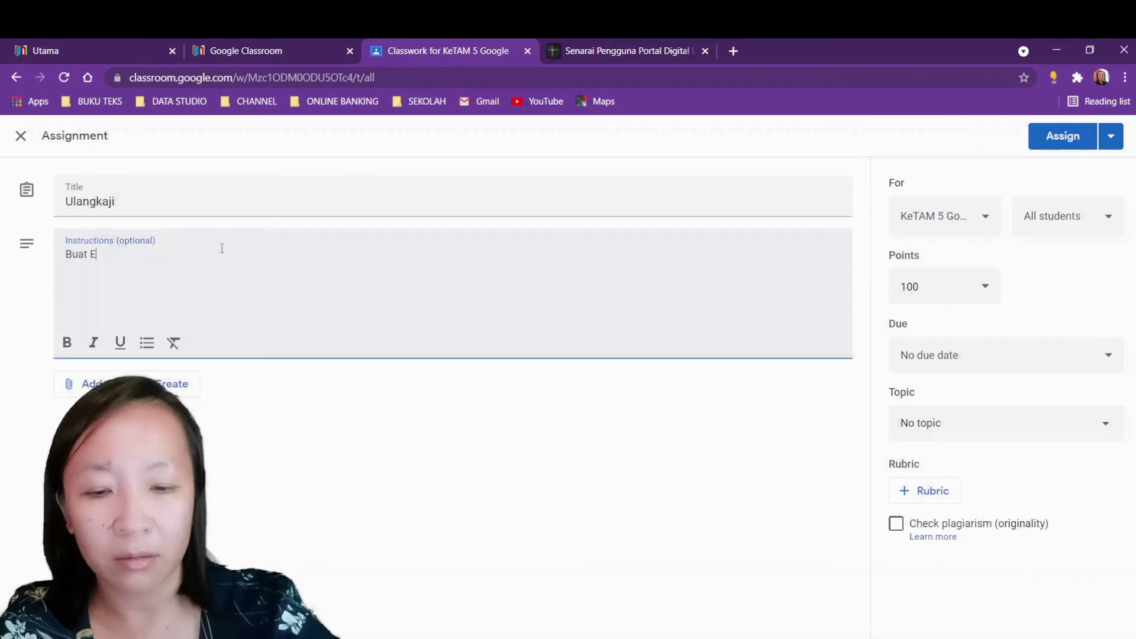
pyautogui.write('sei Hura')
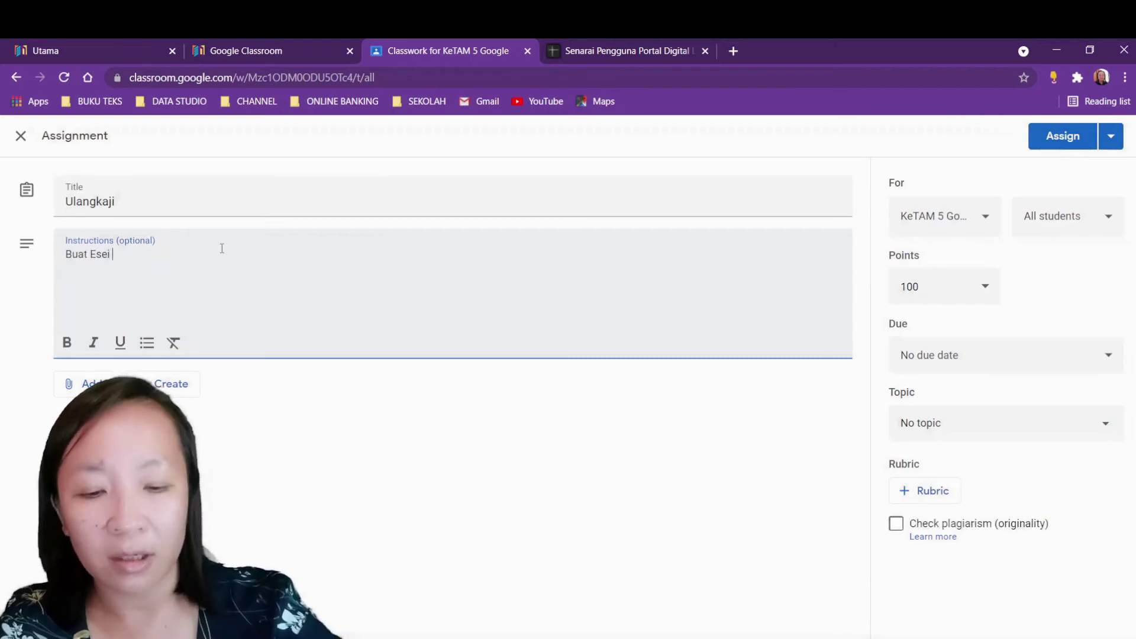
pyautogui.write('ika')
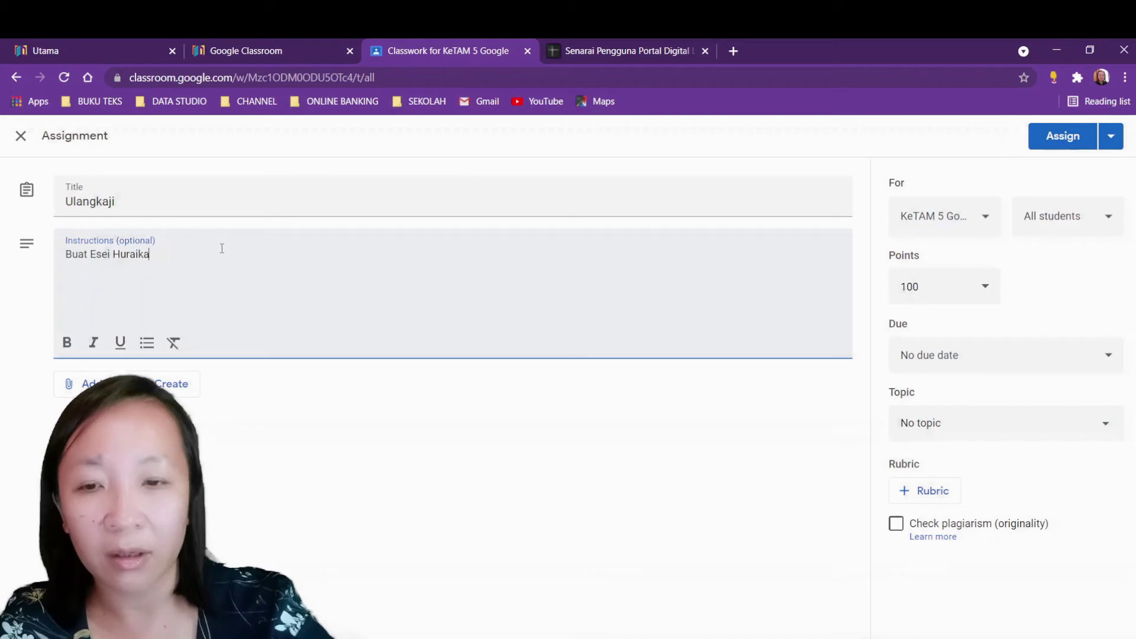
pyautogui.write('n Faktor')
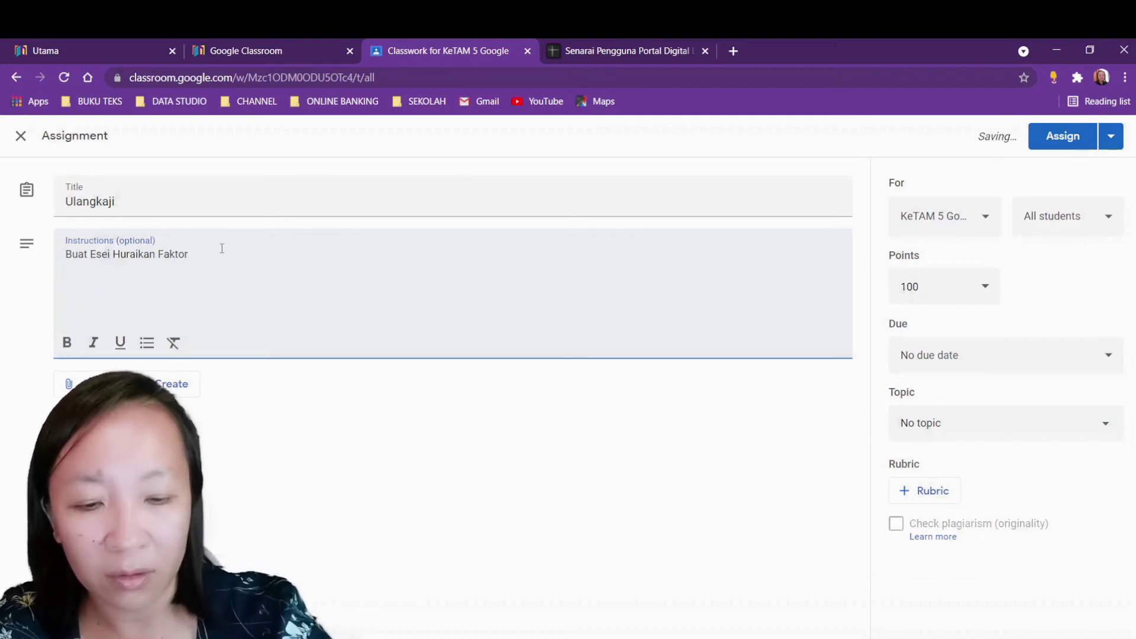
pyautogui.write(' yang mempe')
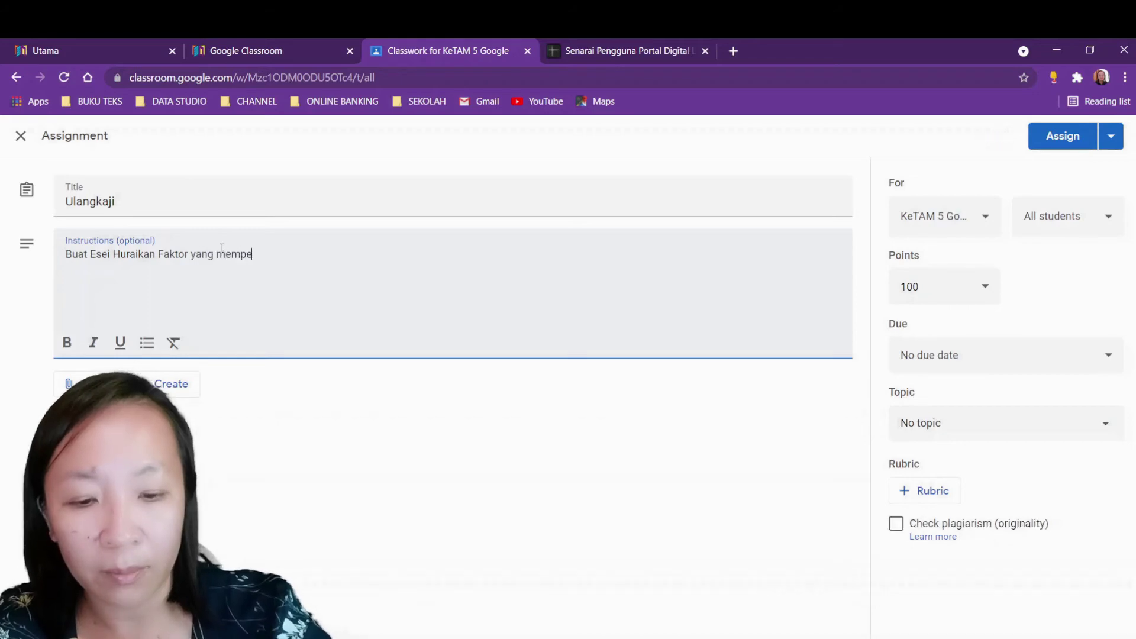
pyautogui.write('ngaruhi ')
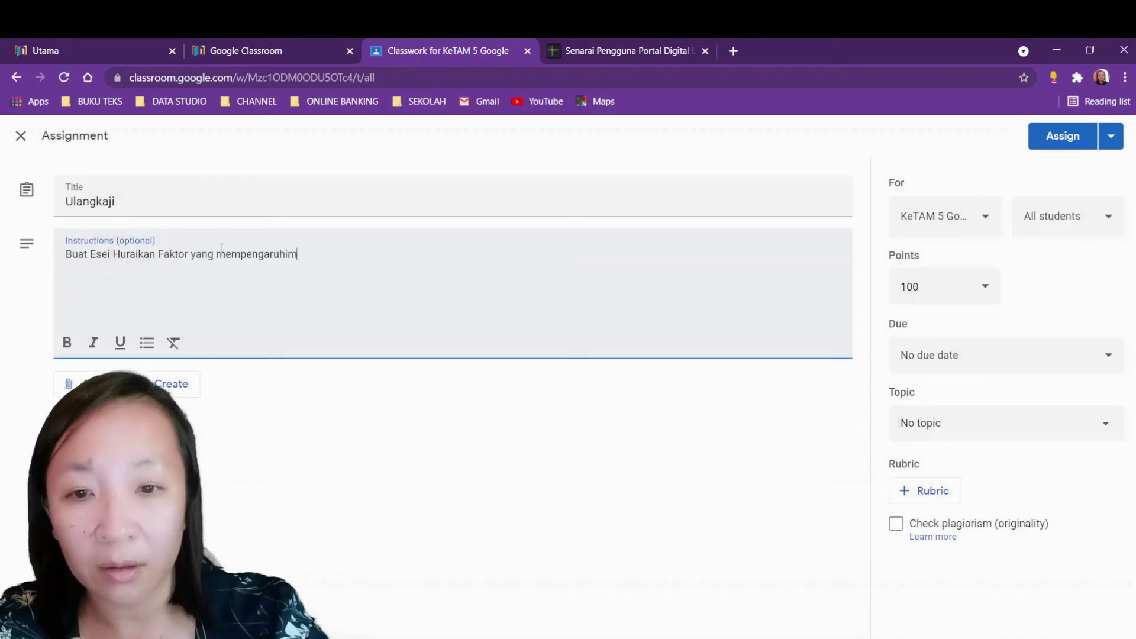
pyautogui.write('migrasi ')
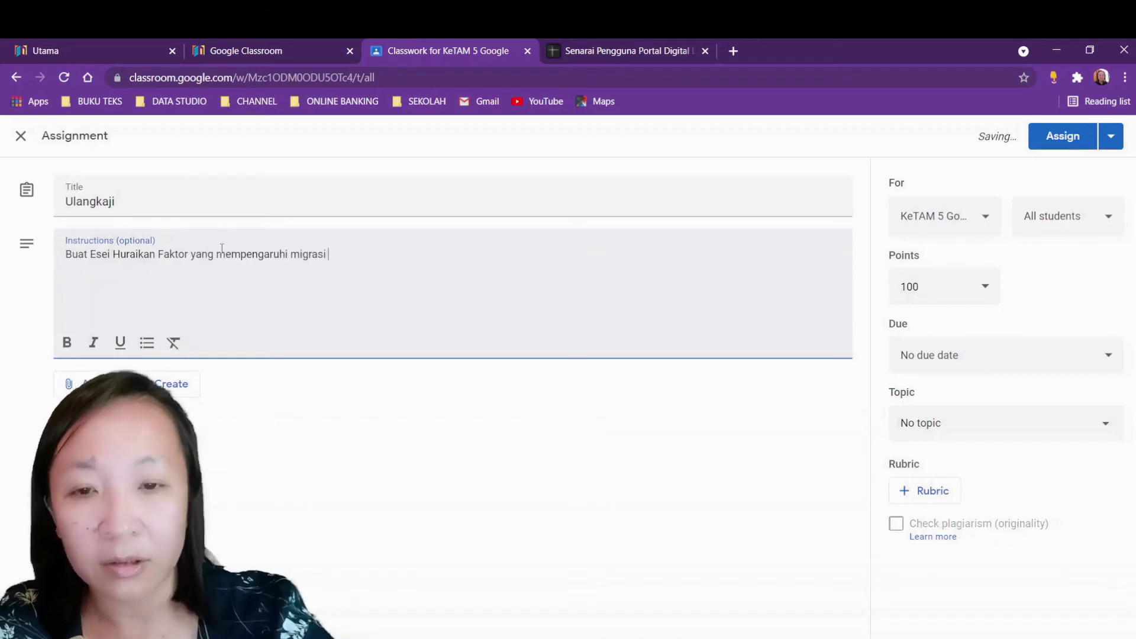
pyautogui.write('dalaman ')
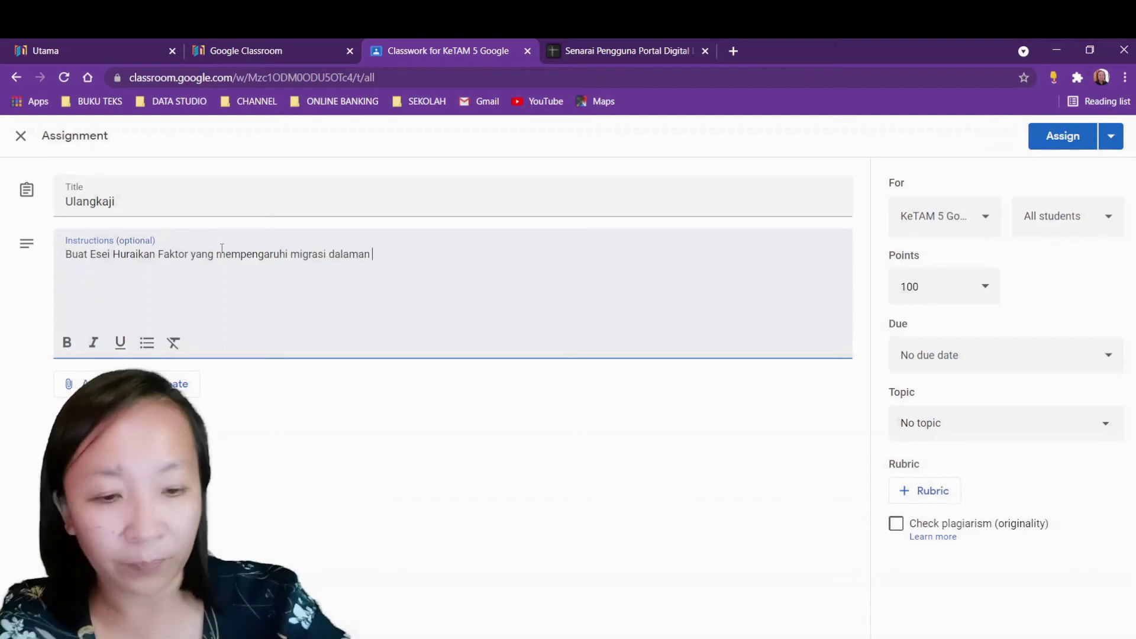
pyautogui.write('(6 markah)')
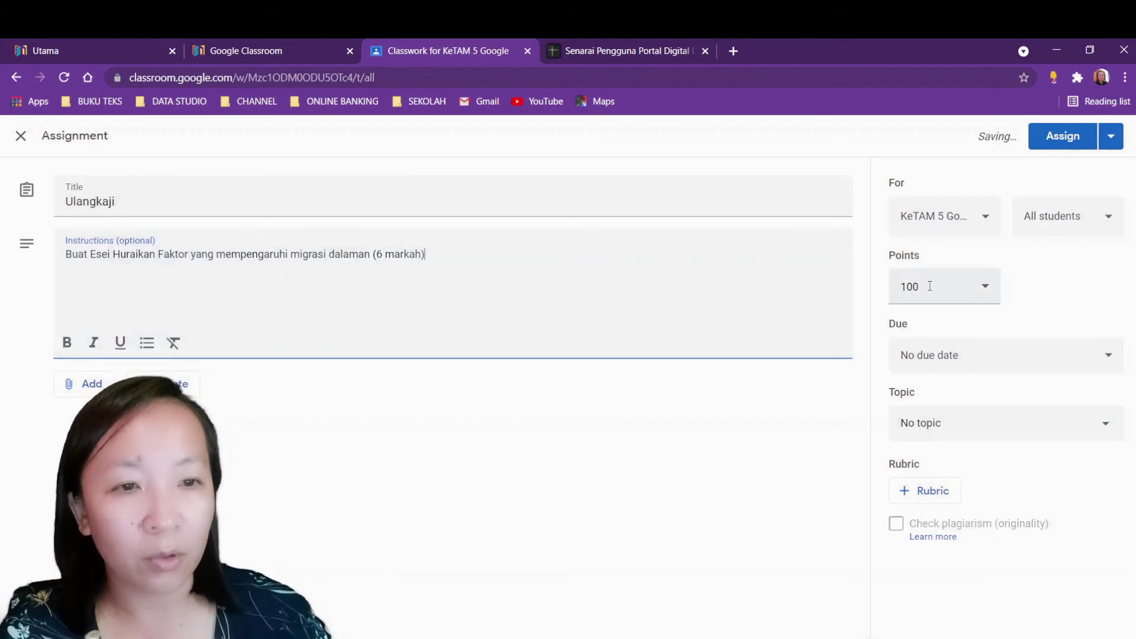
# - Set the points of the Ulangkaji assignment to 6
pyautogui.moveTo(929, 286); pyautogui.dragTo(891, 296)
pyautogui.write('6')
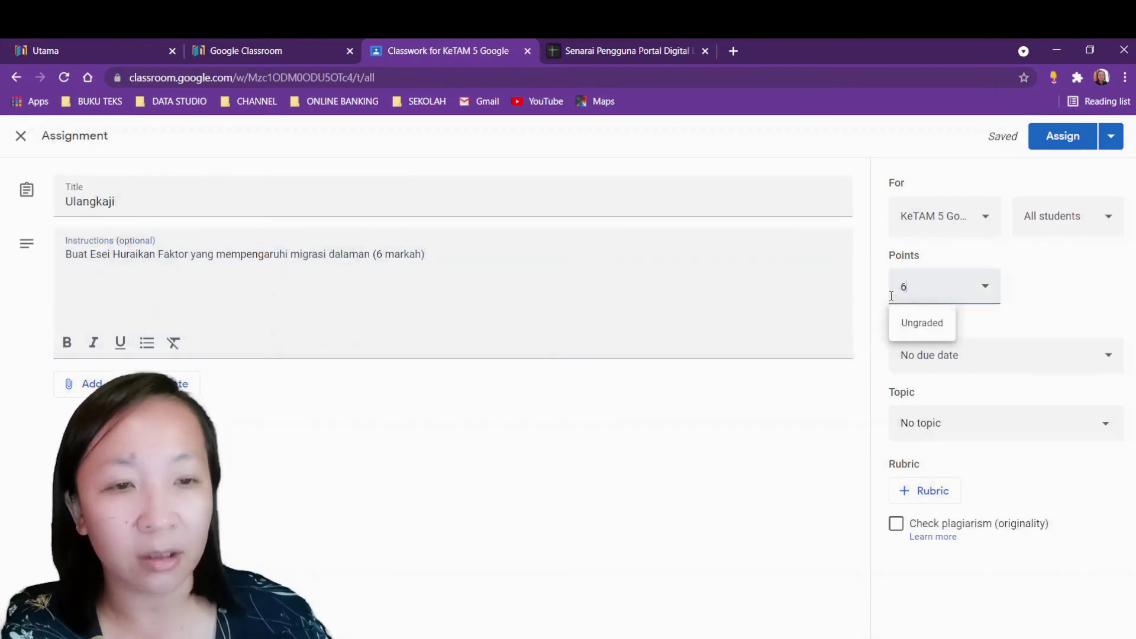
pyautogui.click(1042, 292)
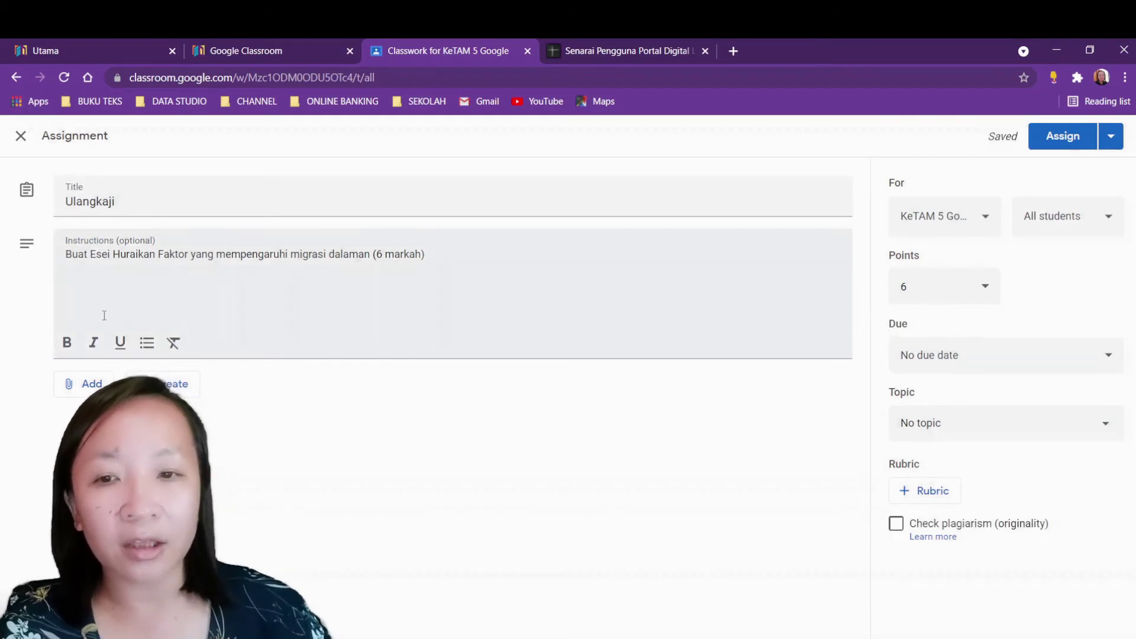
# - Copy the assignment's instruction text and attach a new Google Docs document to the Ulangkaji assignment
pyautogui.moveTo(67, 255); pyautogui.dragTo(408, 262)
pyautogui.hotkey('ctrl', 'c')
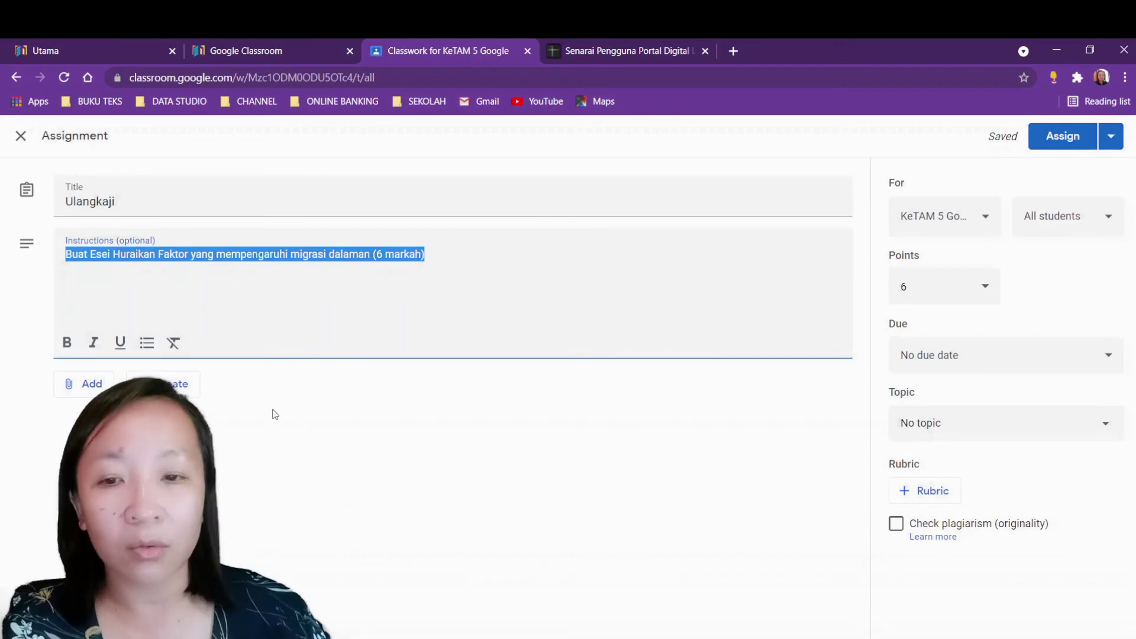
pyautogui.click(163, 383)
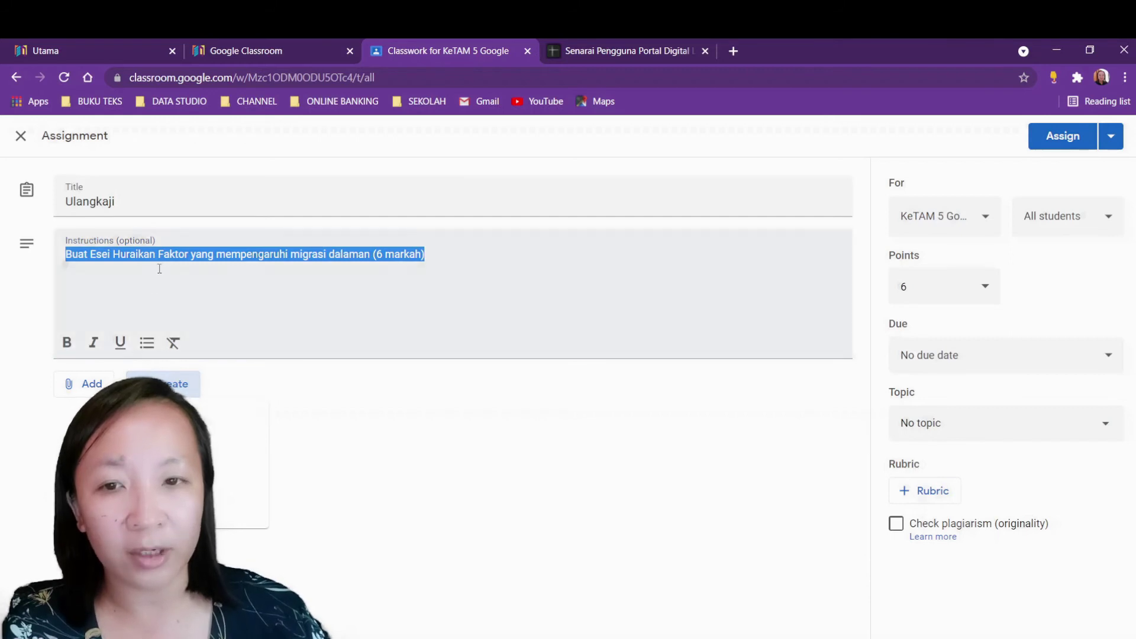
pyautogui.click(205, 417)
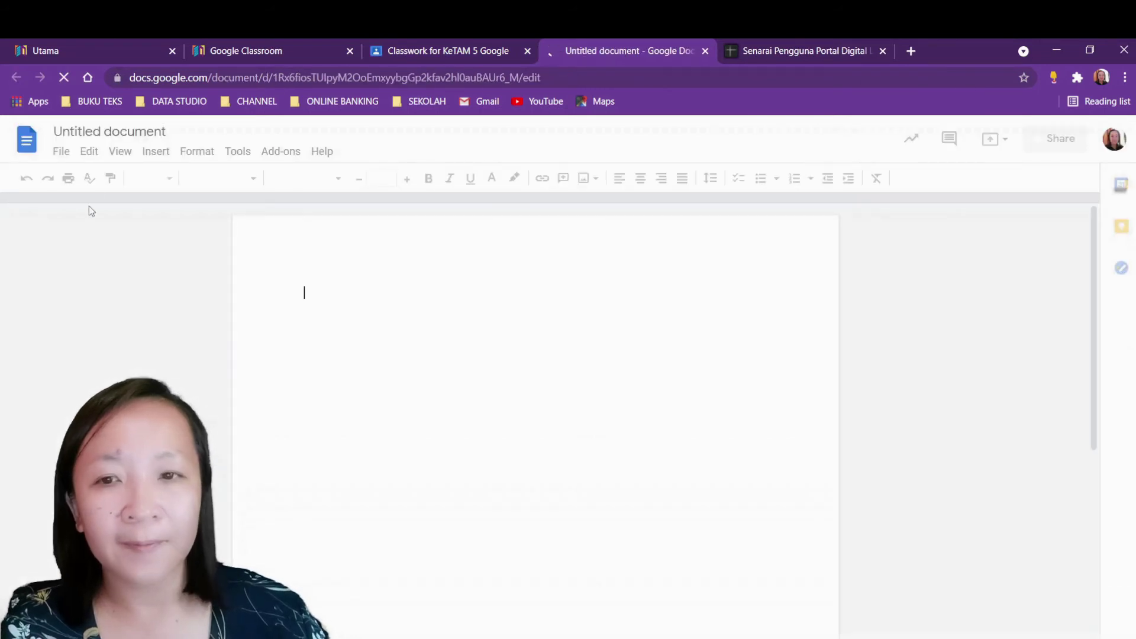
# - Name the new document "Ulangkaji" and paste the copied essay question into its body
pyautogui.click(120, 126)
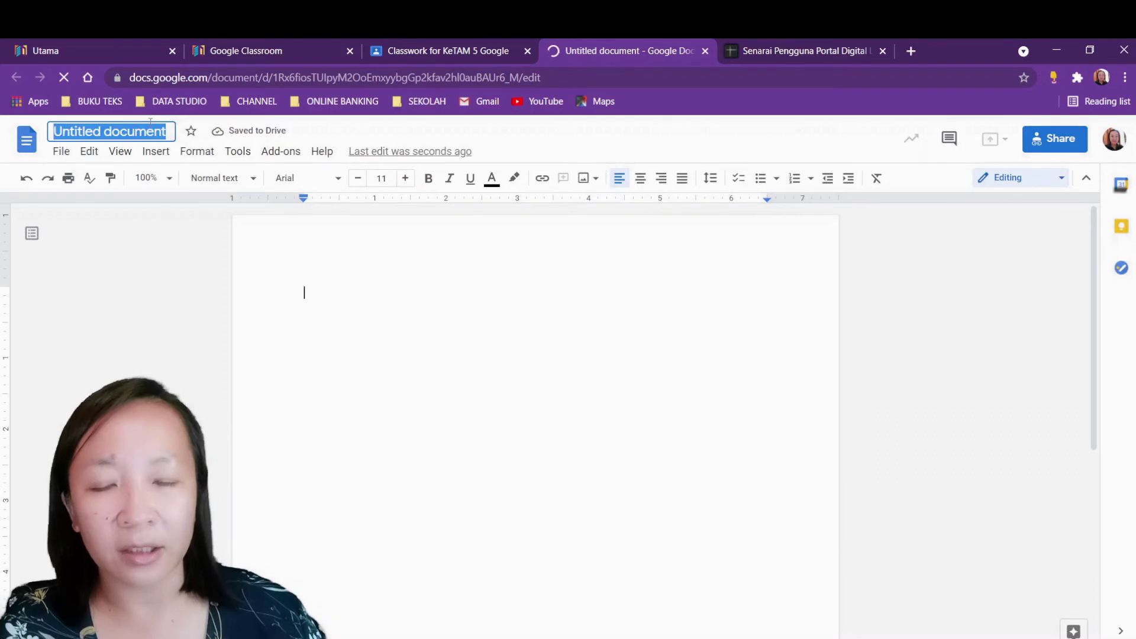
pyautogui.write('U')
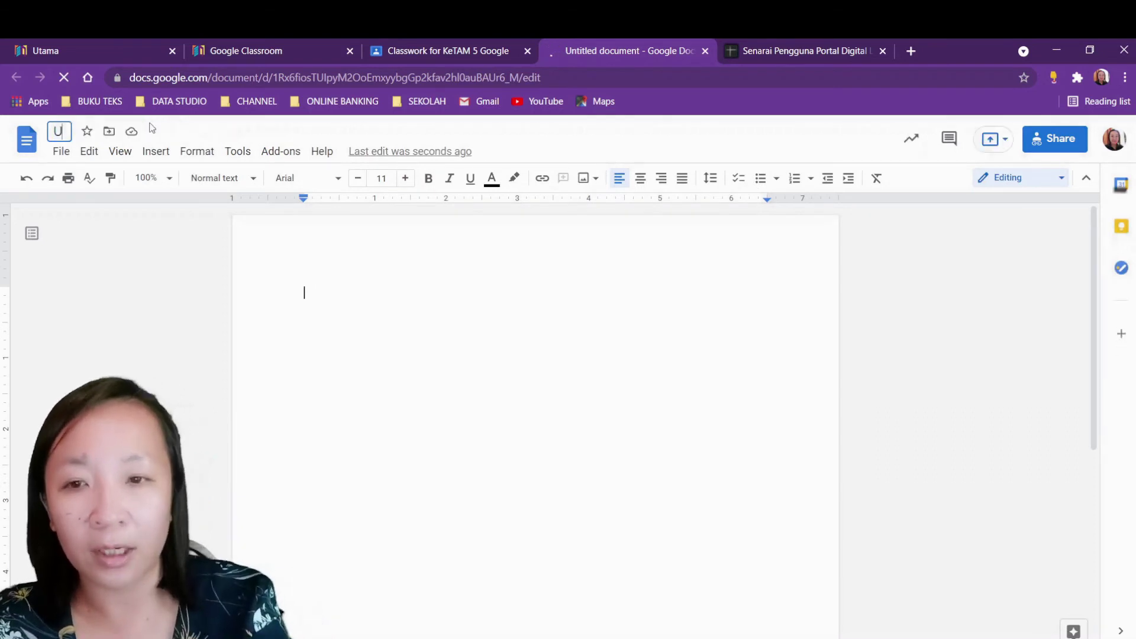
pyautogui.write('langji')
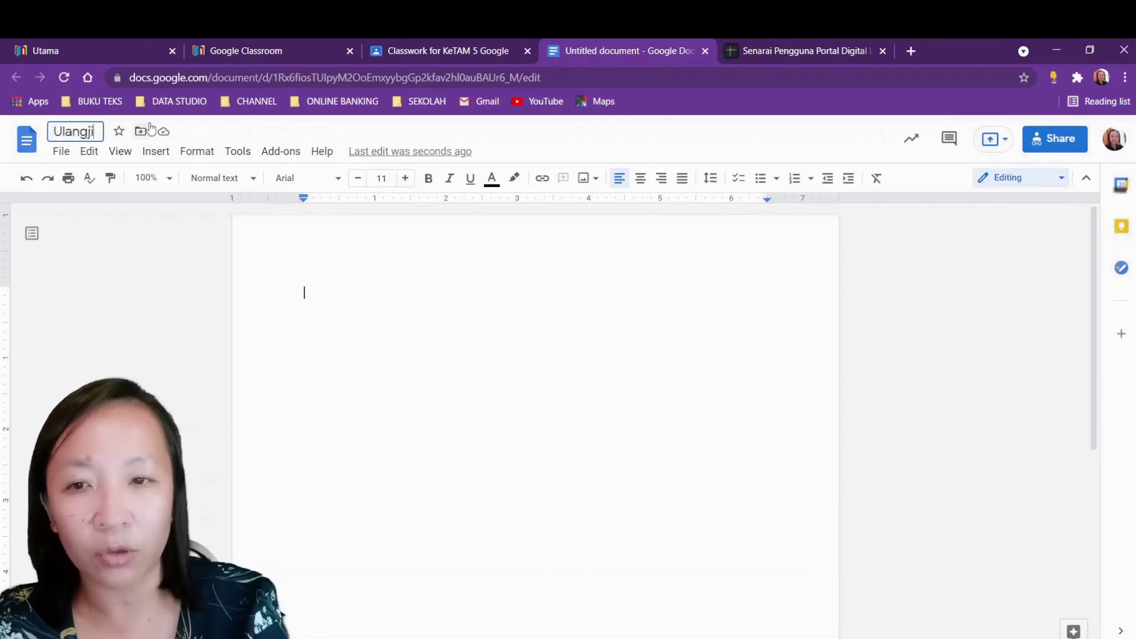
pyautogui.press('BackSpace')
pyautogui.press('BackSpace')
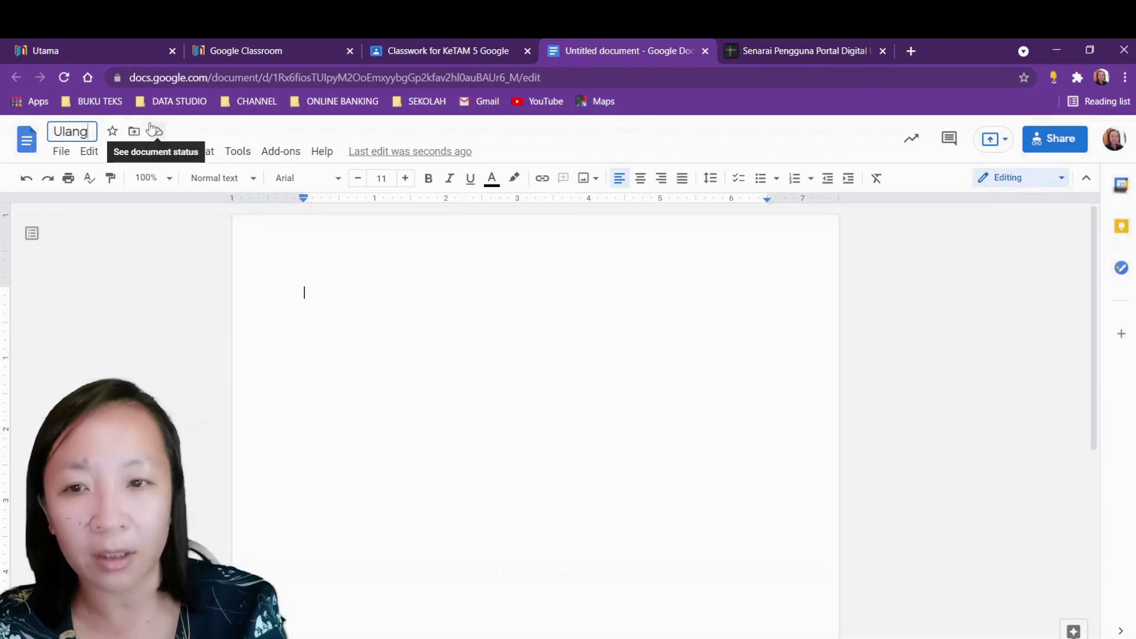
pyautogui.write('kaji')
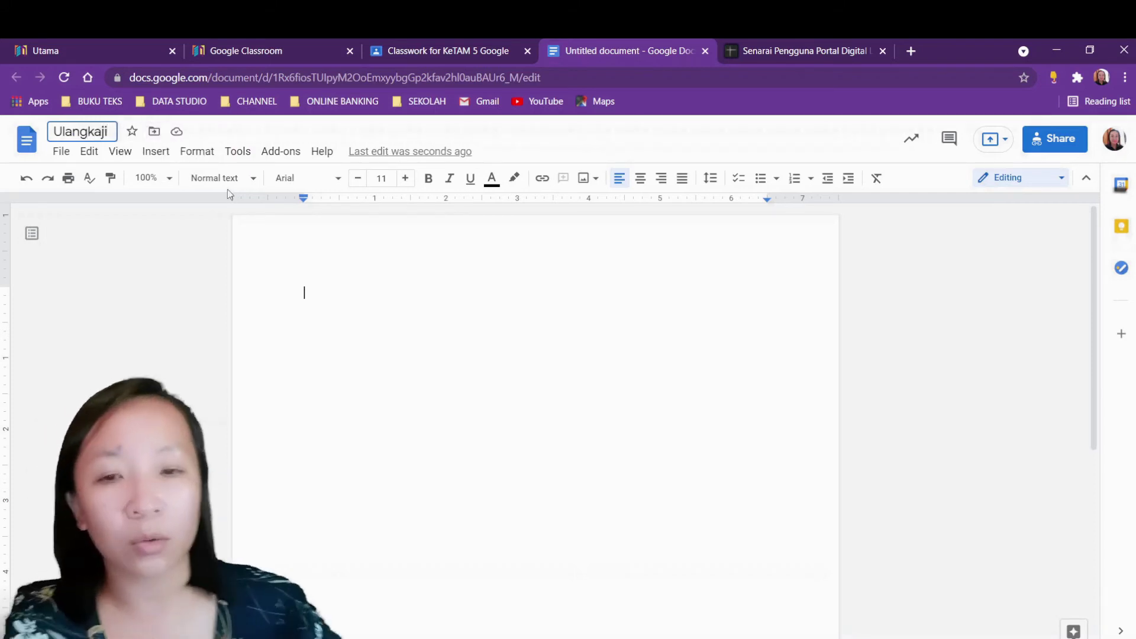
pyautogui.press('Return')
pyautogui.hotkey('ctrl', 'v')
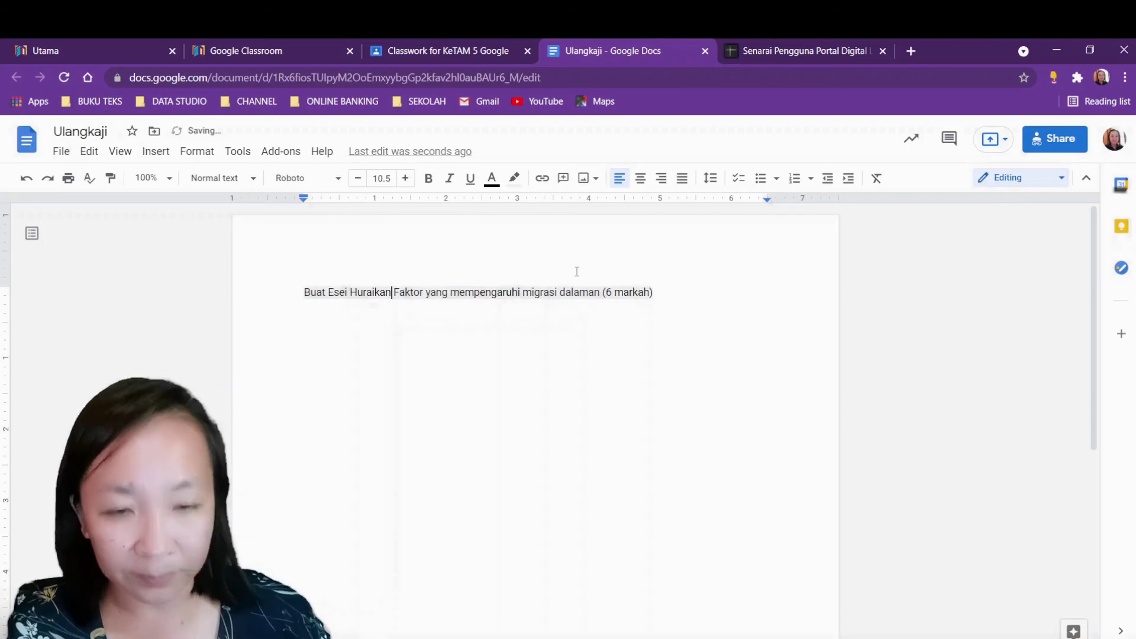
# - Return to the Ulangkaji assignment, set the attached document to "Make a copy for each student", and close the assignment as a draft
pyautogui.click(441, 51)
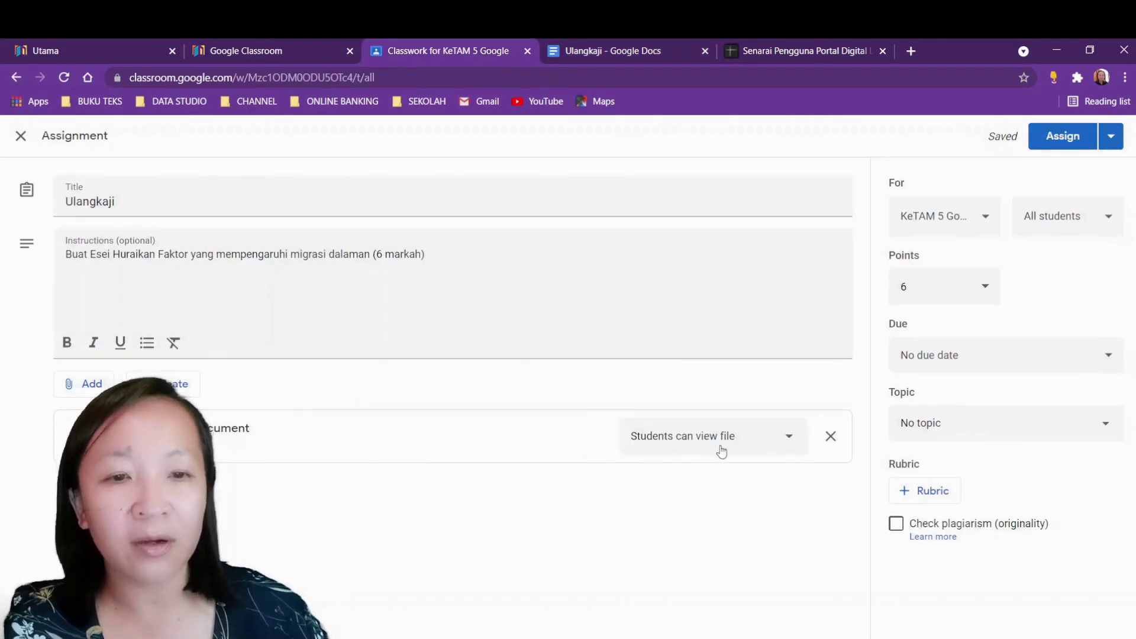
pyautogui.click(787, 441)
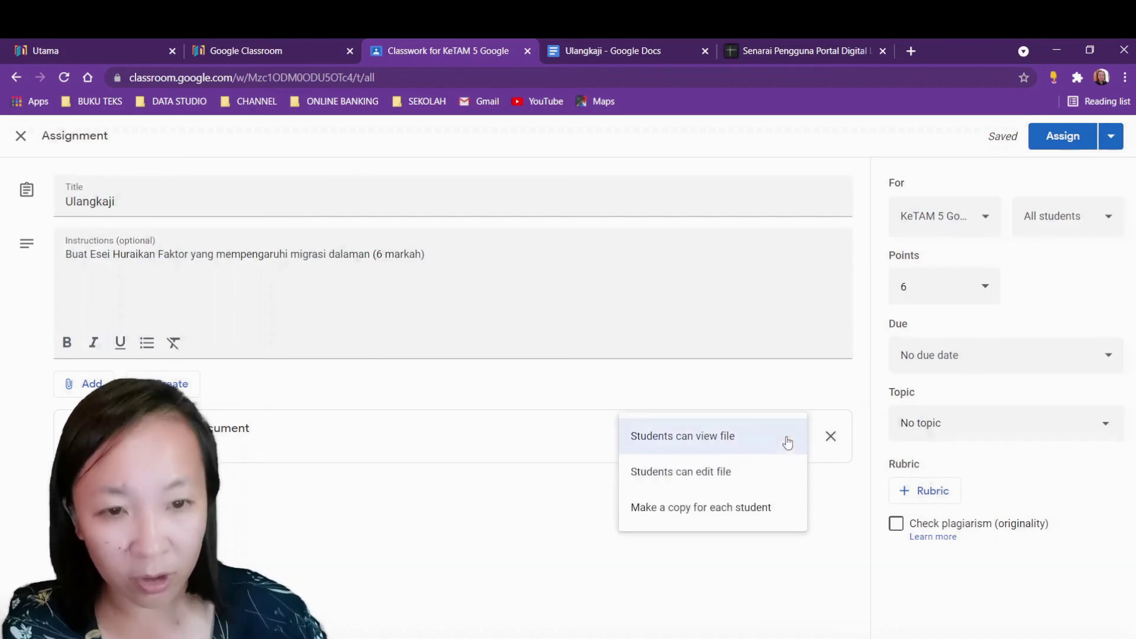
pyautogui.click(768, 510)
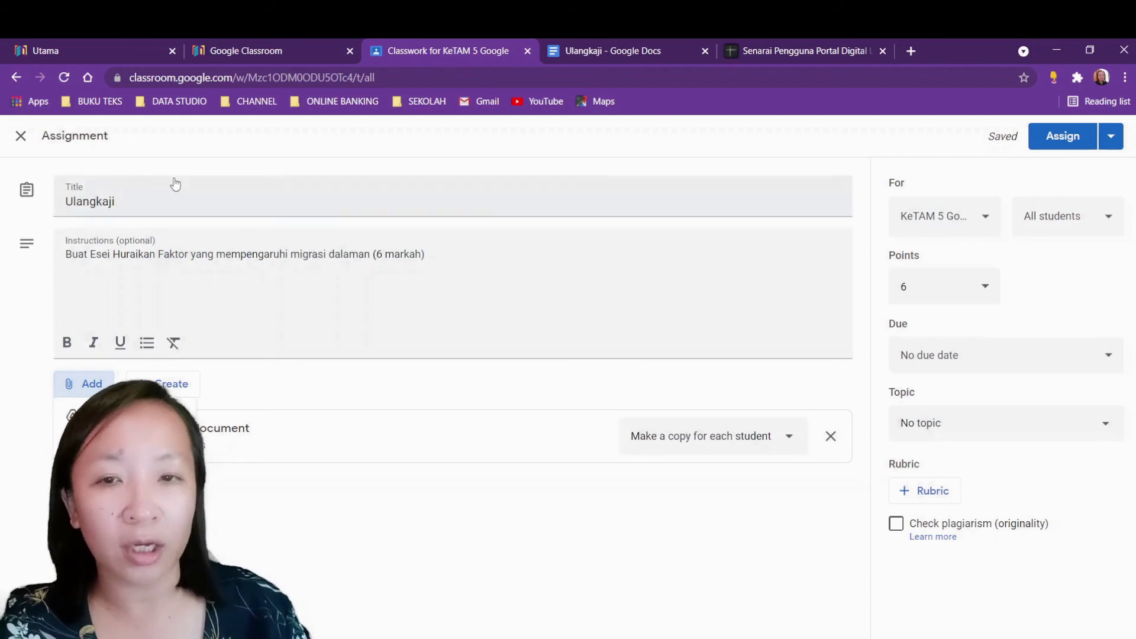
pyautogui.click(20, 135)
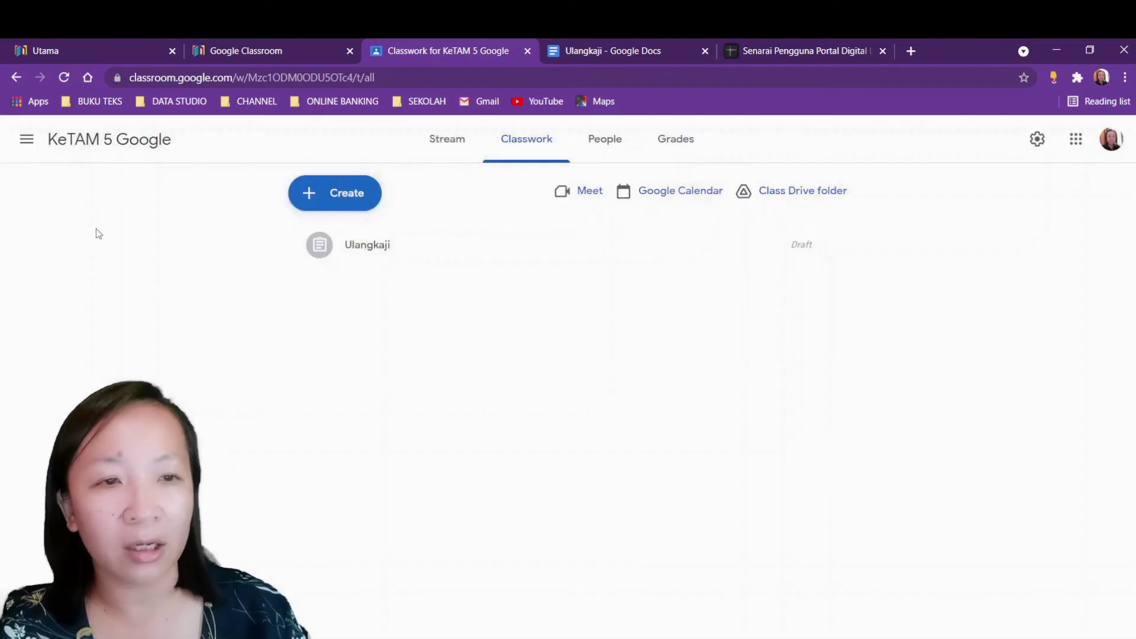
# - Switch to the class 5 GOOGLE 2021 and look through its stream posts and classwork list
pyautogui.click(28, 139)
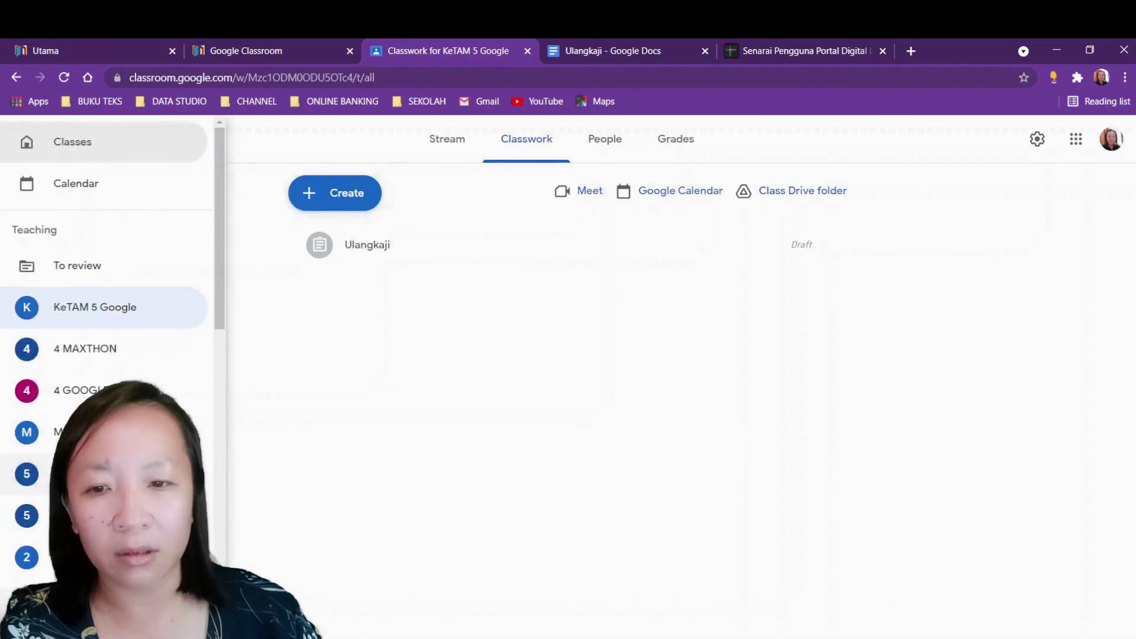
pyautogui.click(89, 515)
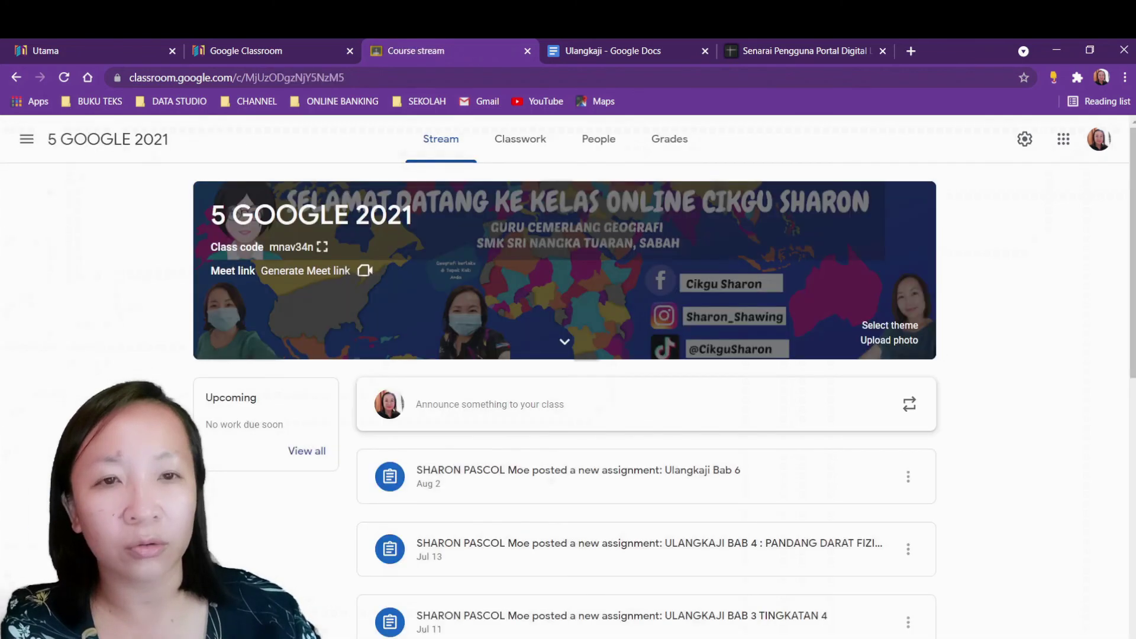
pyautogui.scroll(-6, 762, 535)
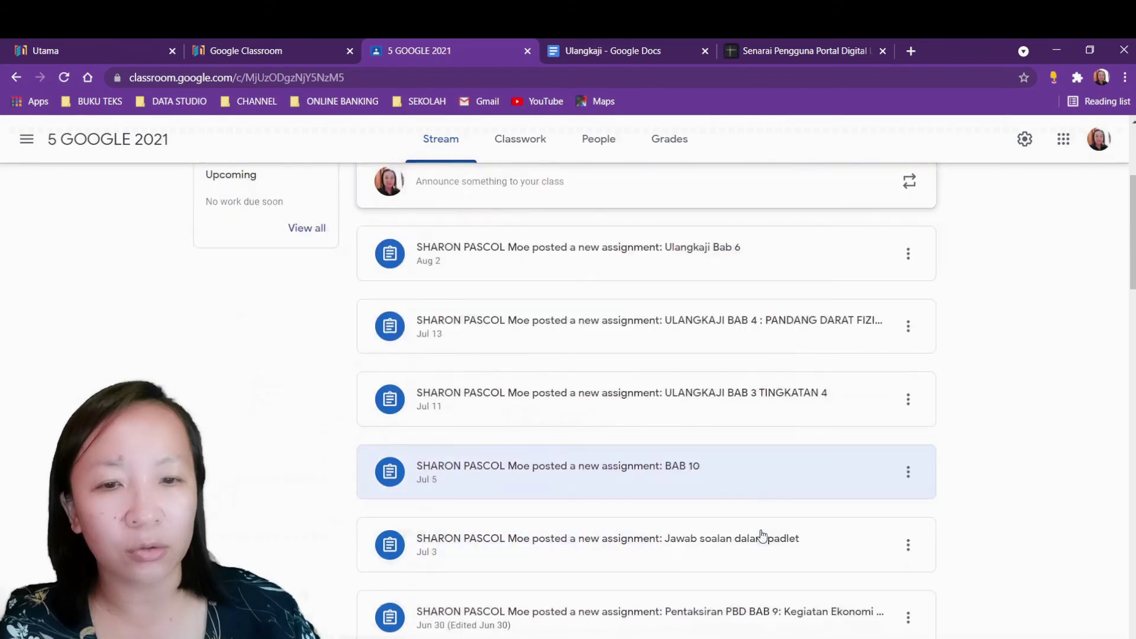
pyautogui.scroll(-10, 762, 535)
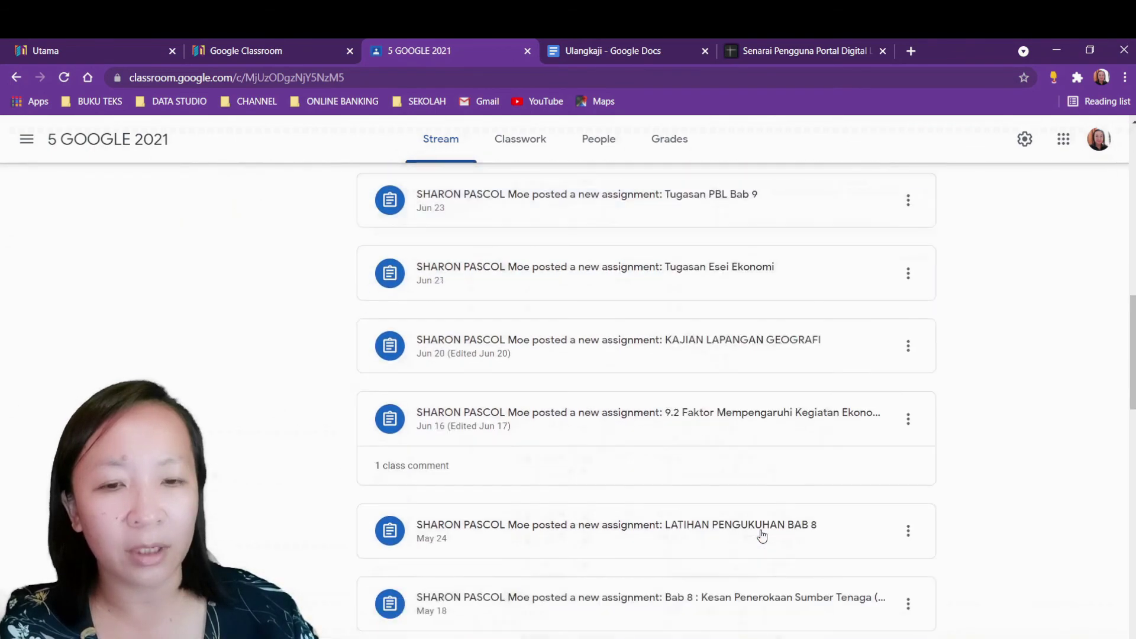
pyautogui.scroll(-4, 762, 536)
pyautogui.scroll(15, 762, 534)
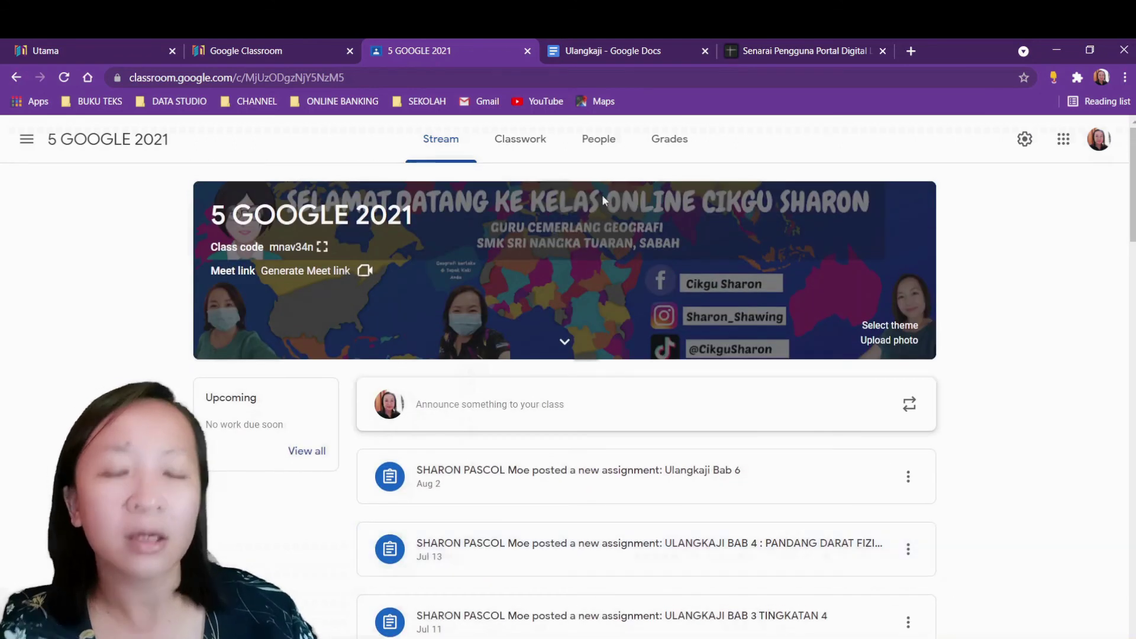
pyautogui.click(525, 140)
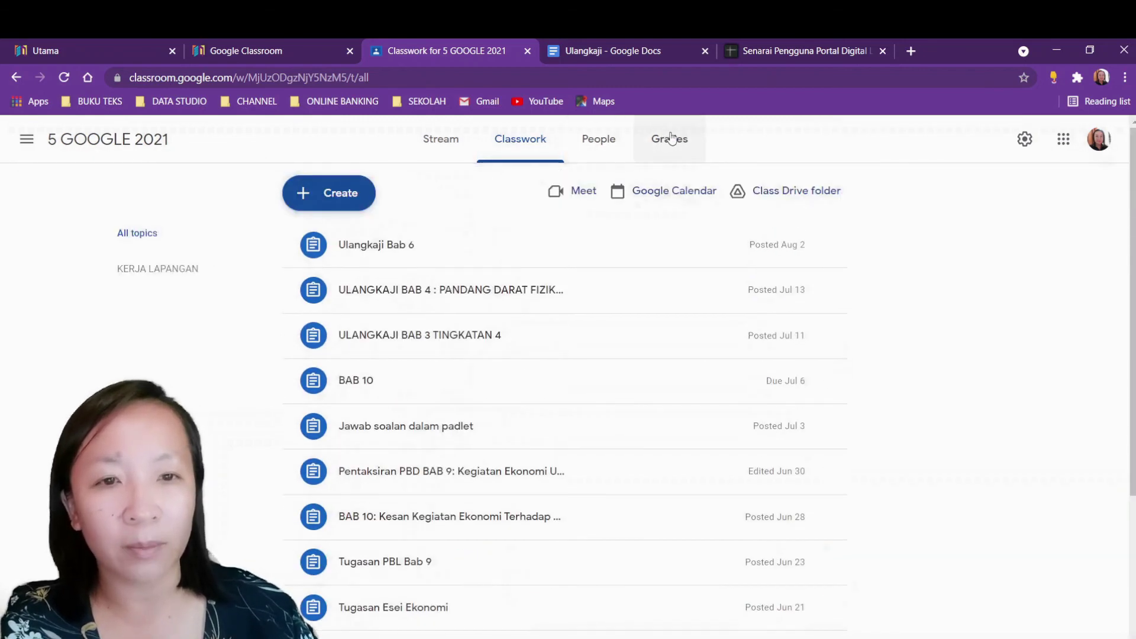
# - Examine the gradebook of 5 GOOGLE 2021 across all assignments and students
pyautogui.click(672, 138)
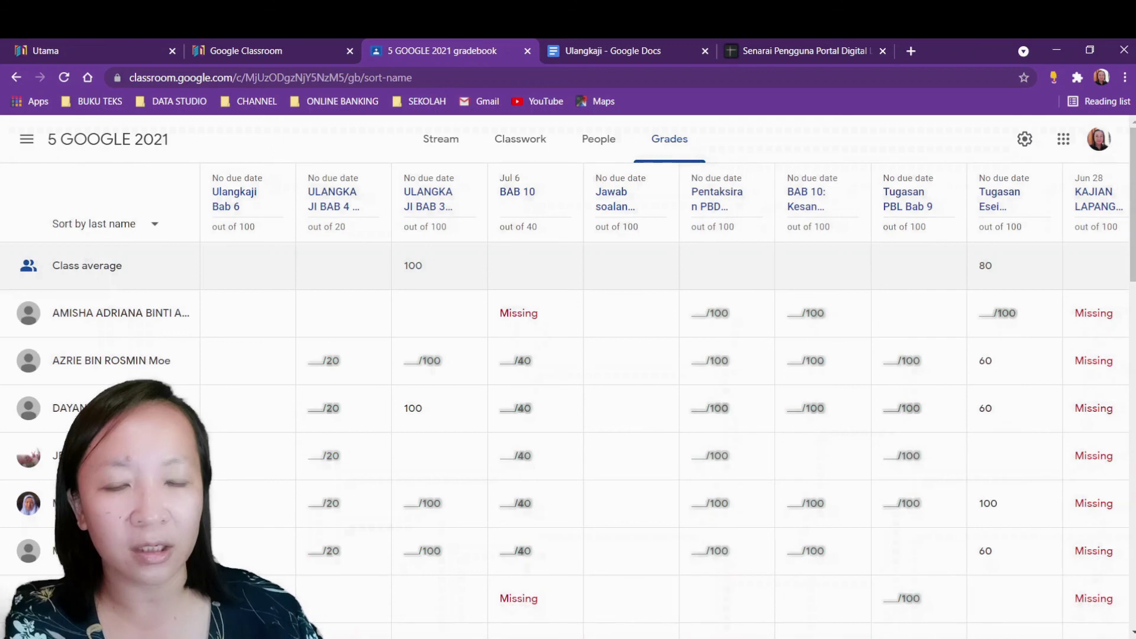
pyautogui.hscroll(7, 796, 616)
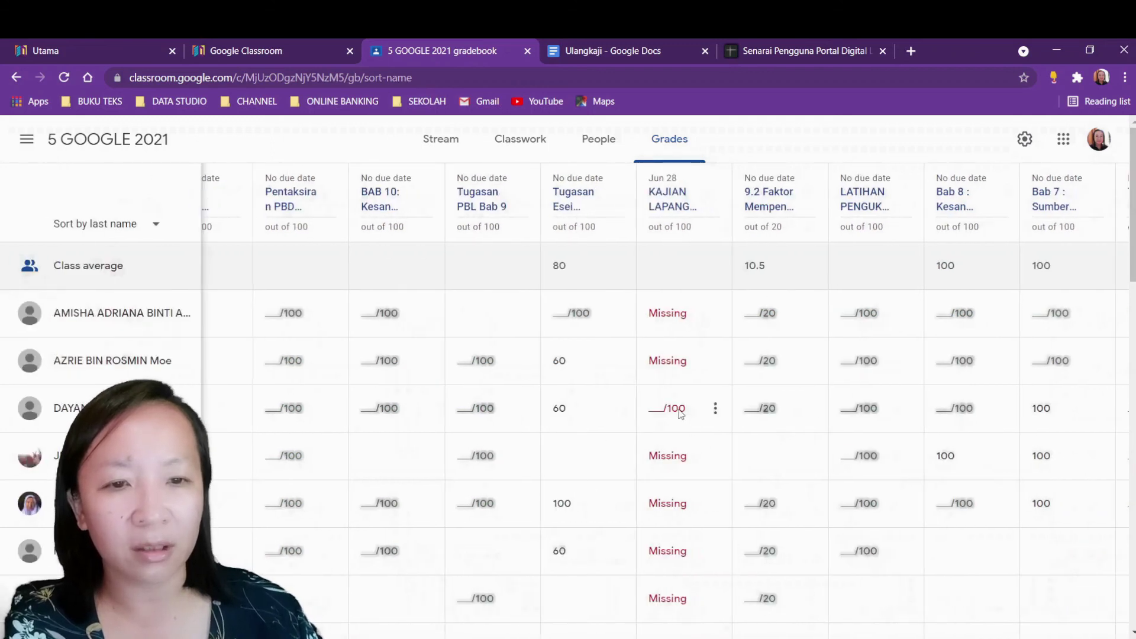
pyautogui.scroll(-10, 689, 467)
pyautogui.scroll(10, 693, 515)
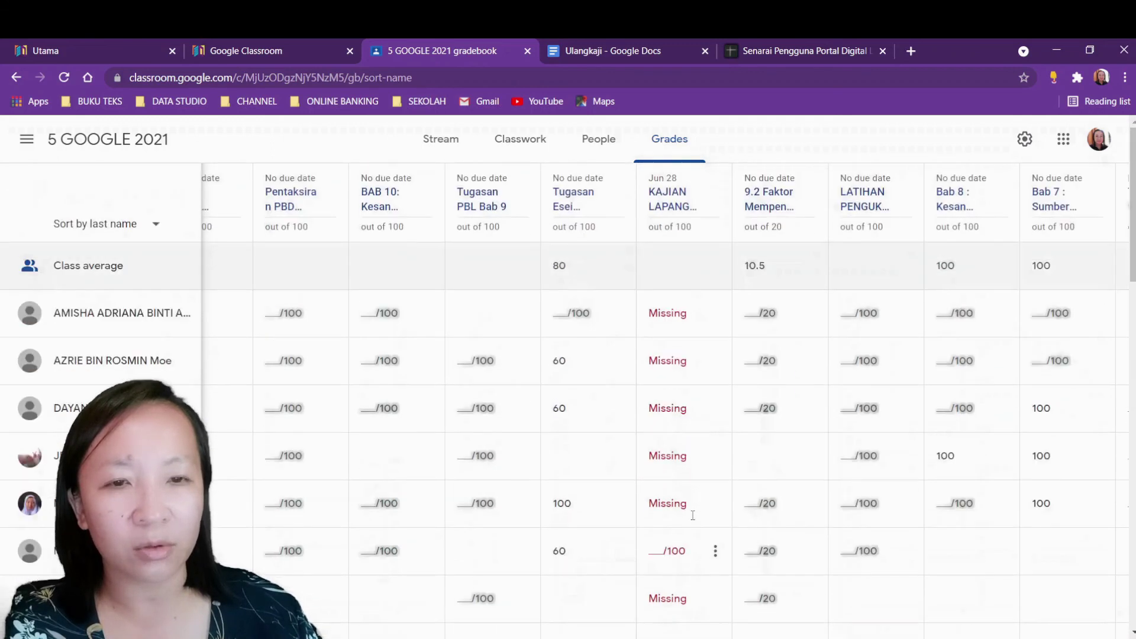
pyautogui.hscroll(-7, 663, 414)
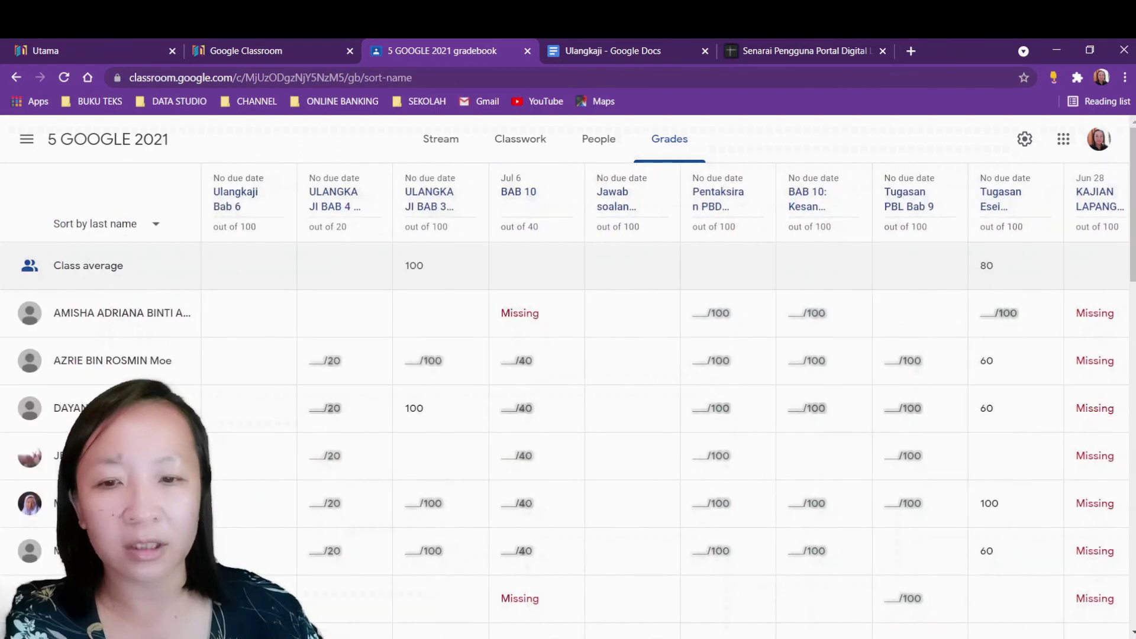
pyautogui.scroll(-15, 47, 407)
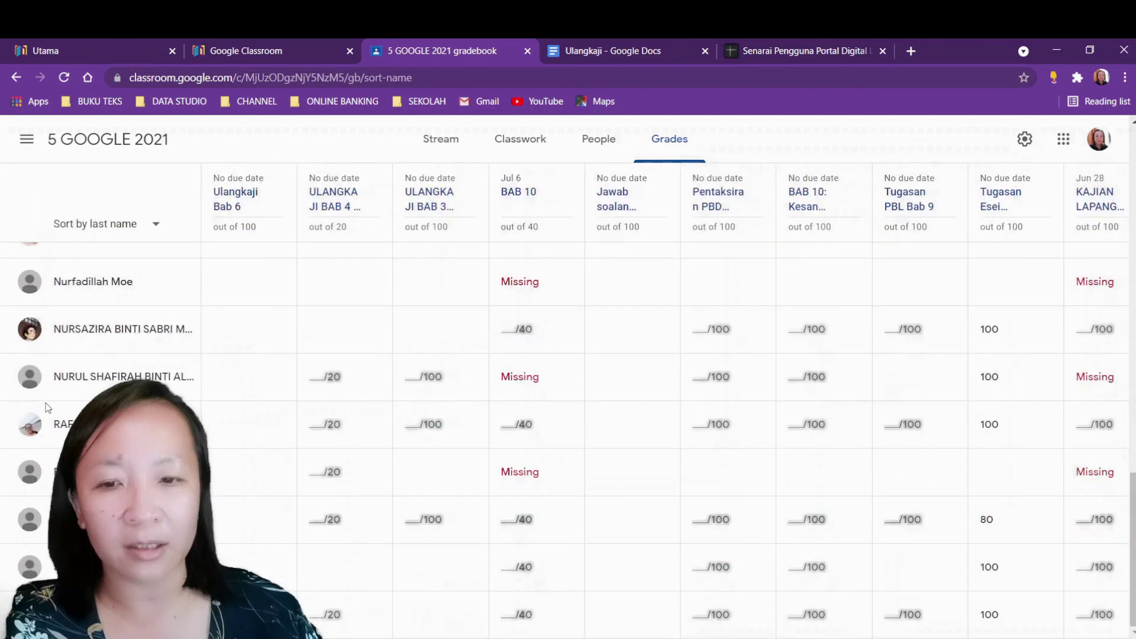
pyautogui.scroll(15, 47, 407)
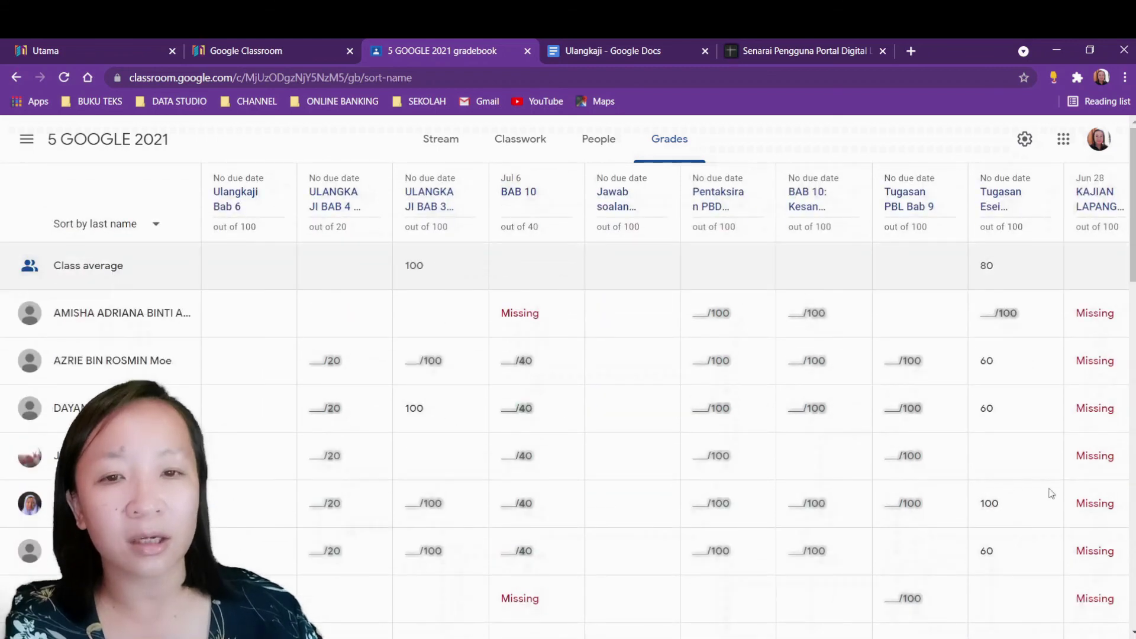